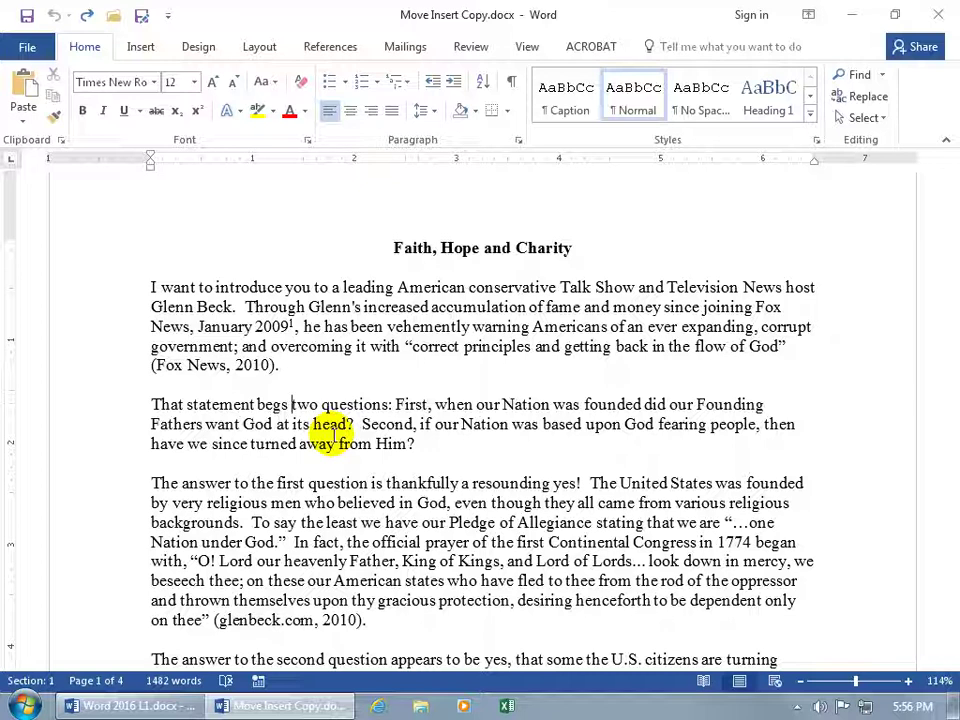
- Insert the words "us to ask" before "two questions" in the second paragraph
{"action": "type", "text": "us to ask"}
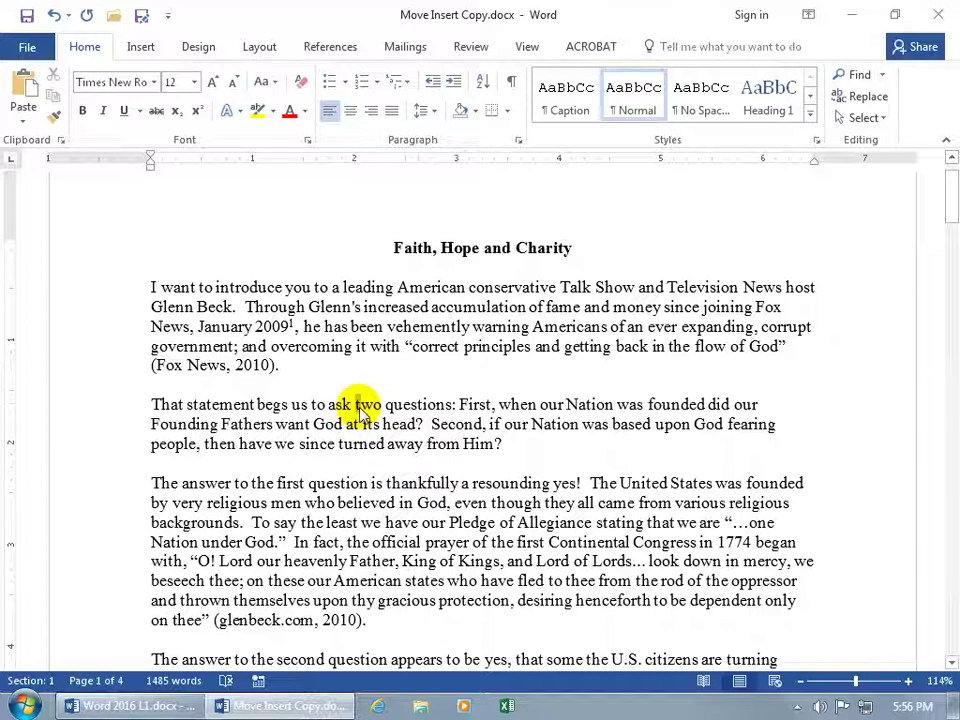
- Move the whole "That statement begs us to ask" paragraph to after "vehemently" in the first paragraph, and undo the move
{"action": "triple_click", "coordinate": [367, 405]}
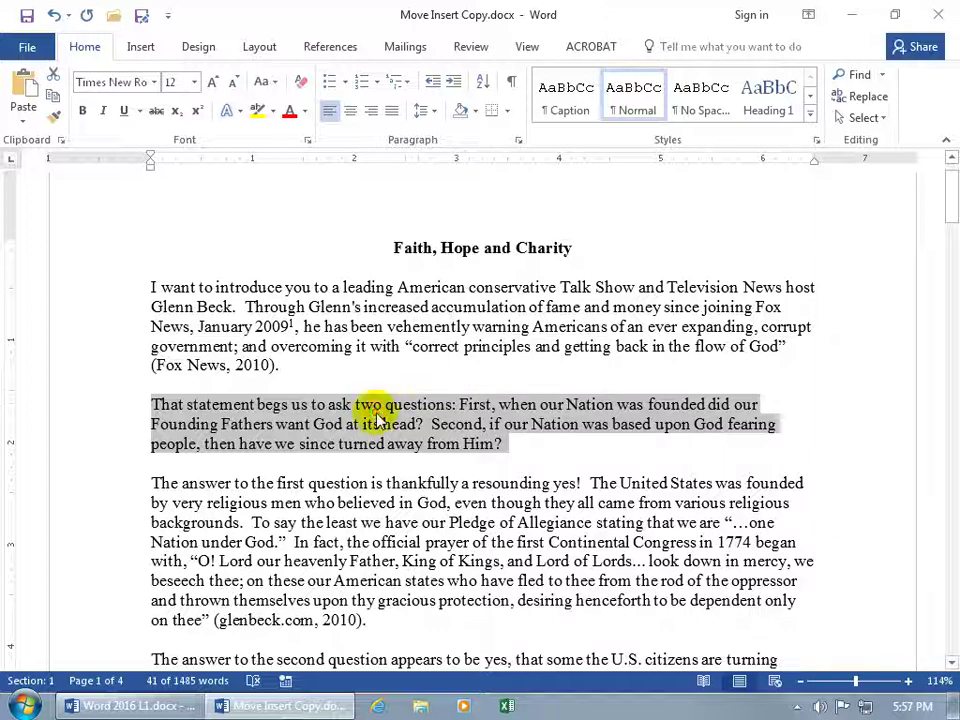
{"action": "left_click_drag", "start_coordinate": [378, 418], "coordinate": [409, 357]}
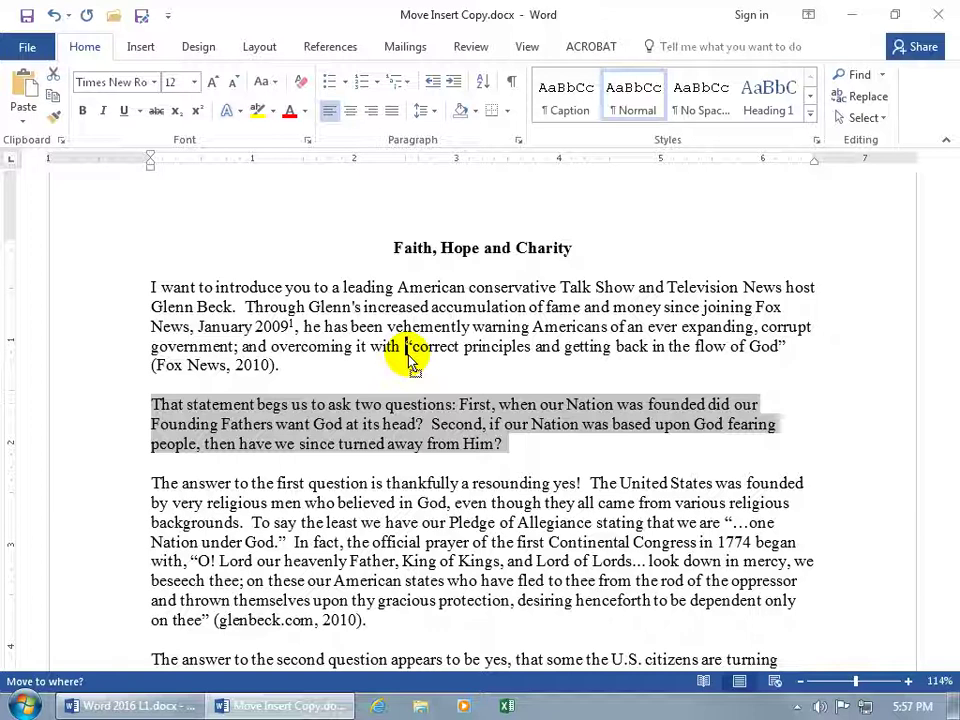
{"action": "left_click_drag", "start_coordinate": [409, 357], "coordinate": [445, 336]}
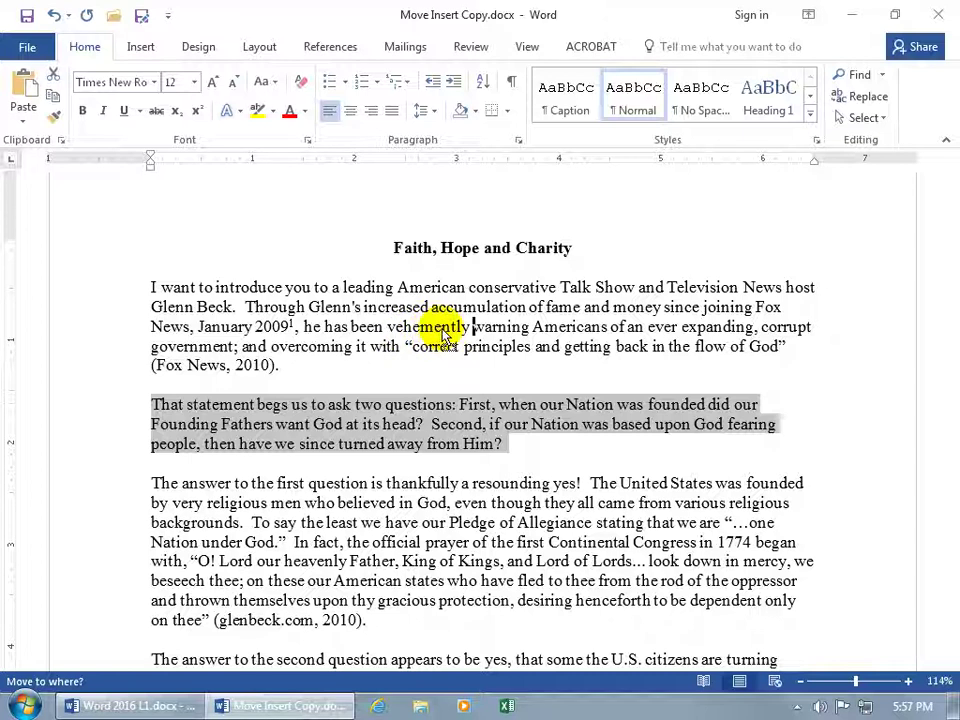
{"action": "left_click_drag", "start_coordinate": [445, 336], "coordinate": [445, 336]}
{"action": "left_click_drag", "start_coordinate": [445, 336], "coordinate": [443, 333]}
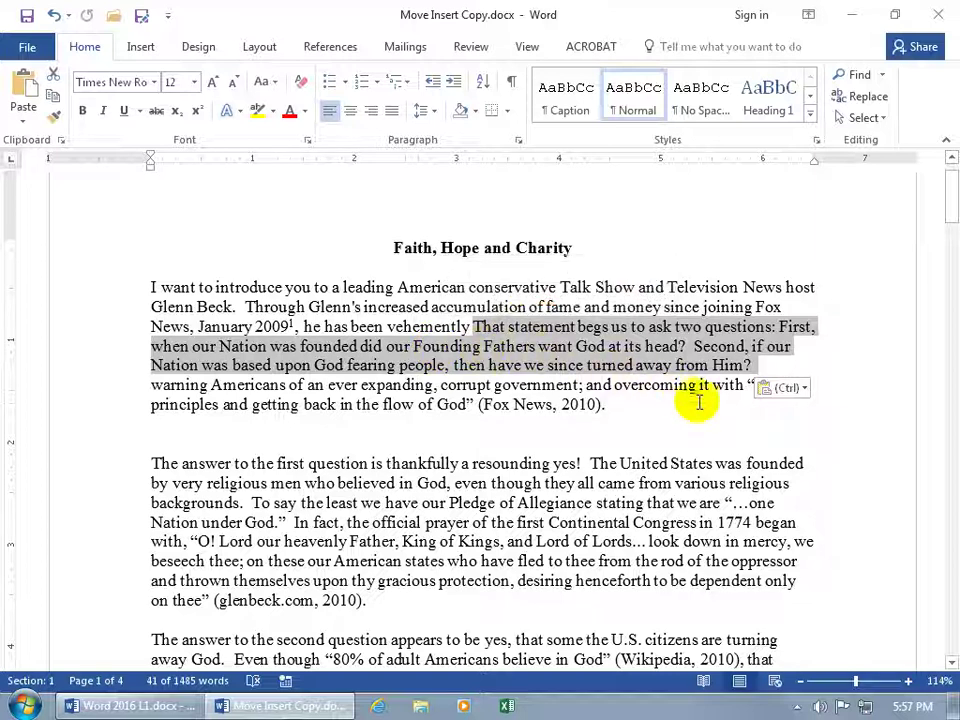
{"action": "left_click", "coordinate": [805, 389]}
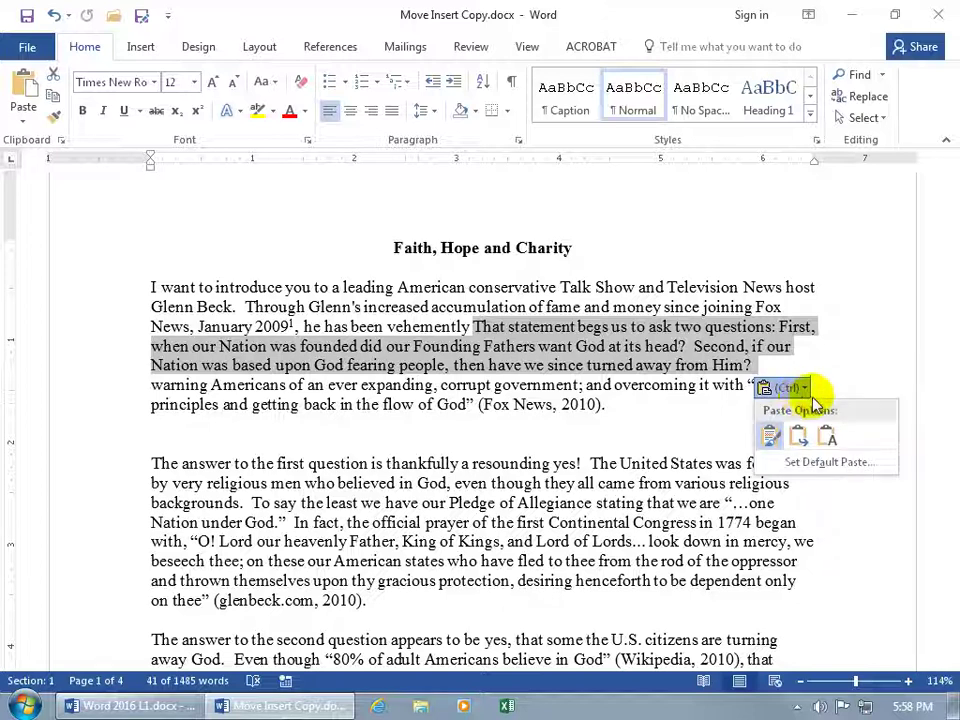
{"action": "left_click", "coordinate": [723, 384]}
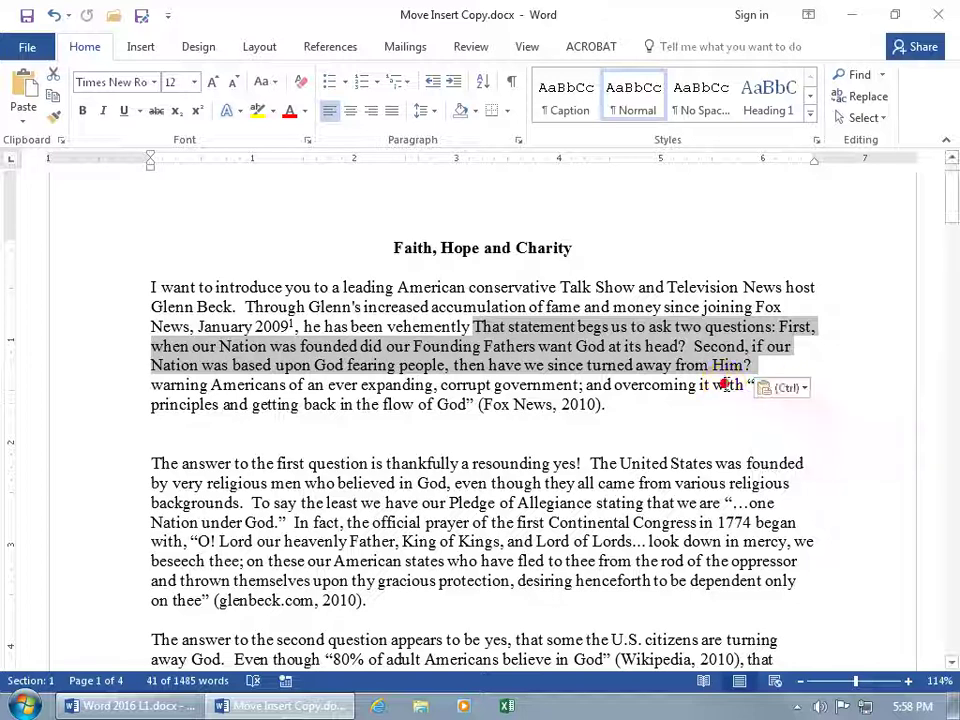
{"action": "left_click", "coordinate": [53, 15]}
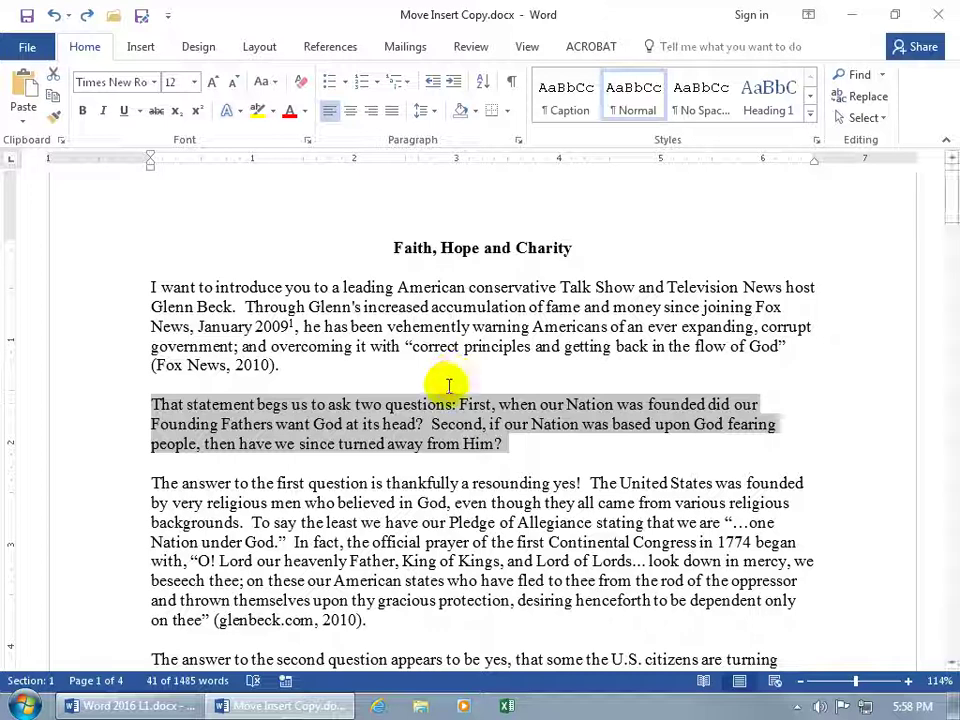
- Move the selected "That statement begs" paragraph to directly before the "This is Glenn" heading, and undo the move
{"action": "left_click_drag", "start_coordinate": [448, 422], "coordinate": [381, 337]}
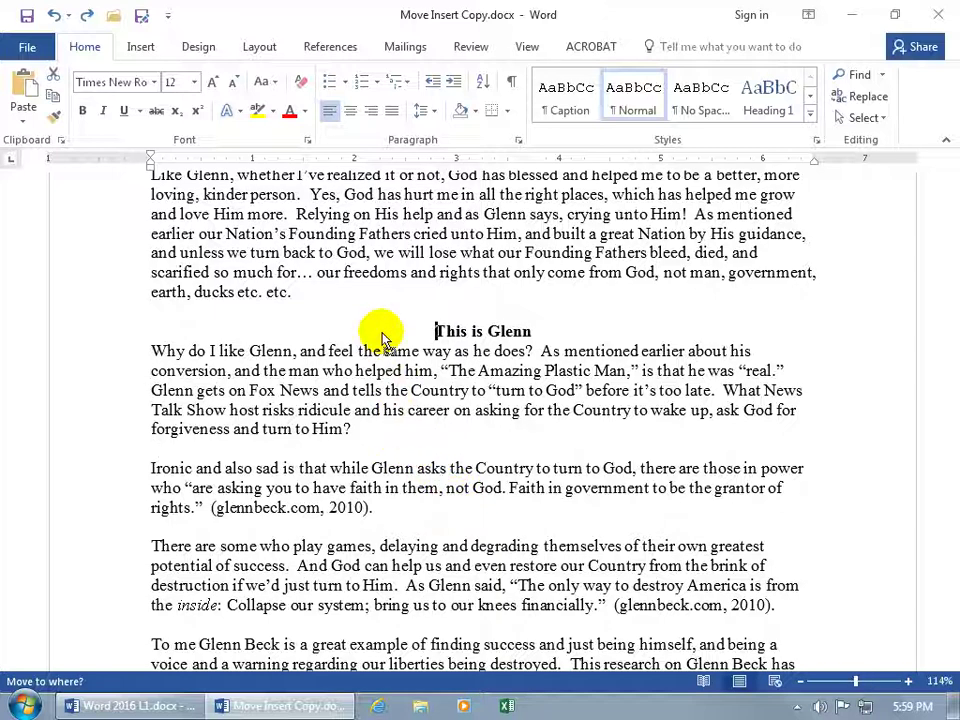
{"action": "left_click_drag", "start_coordinate": [381, 337], "coordinate": [381, 334]}
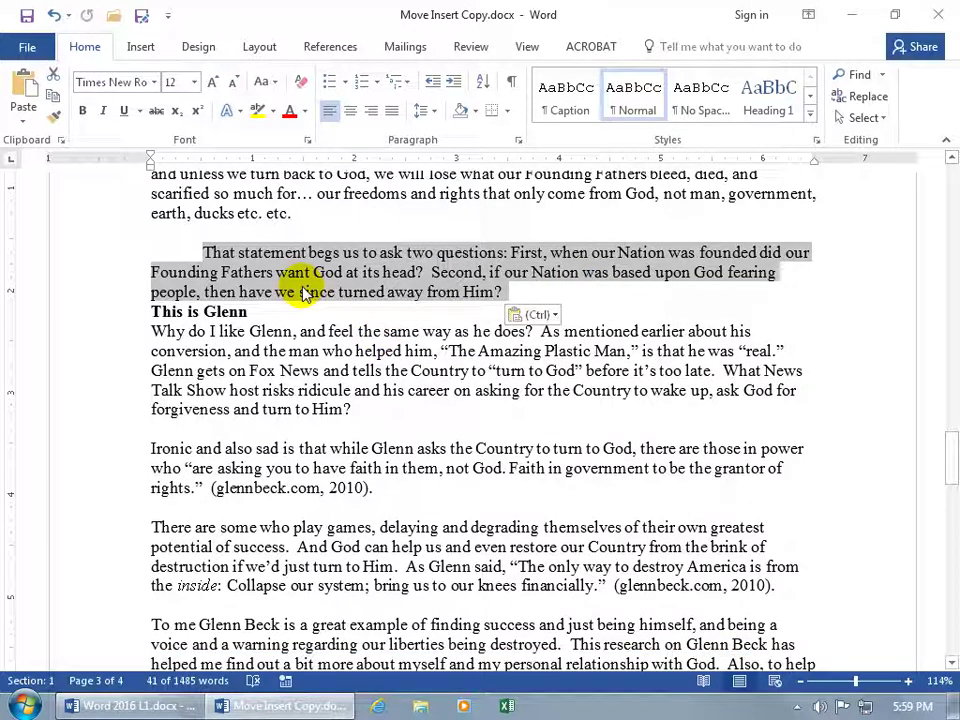
{"action": "left_click", "coordinate": [54, 15]}
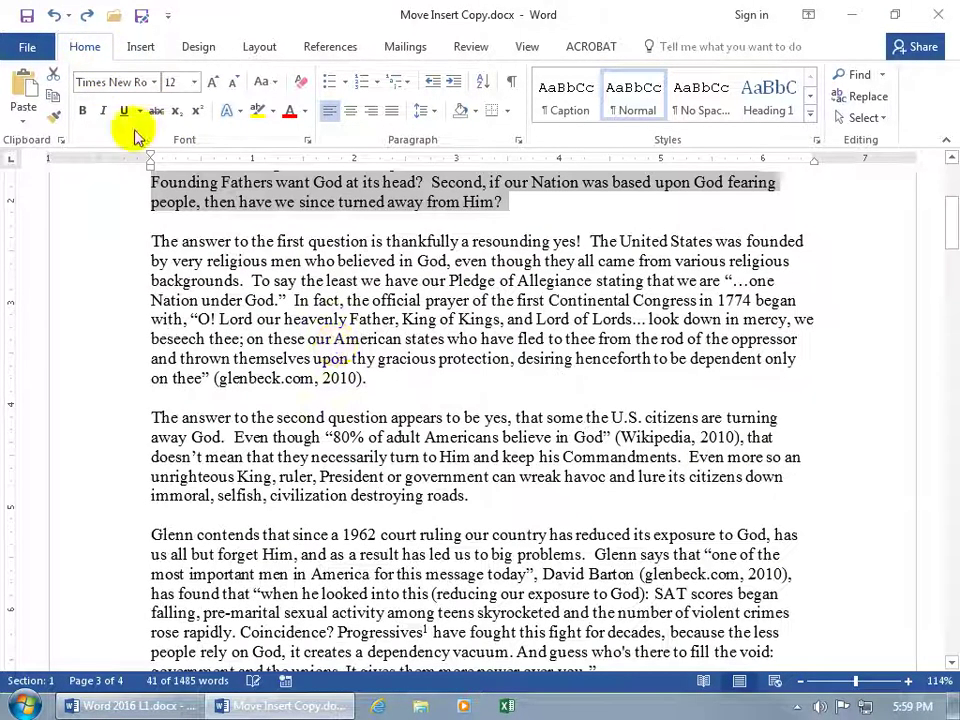
{"action": "scroll", "coordinate": [333, 342], "scroll_direction": "up", "scroll_amount": 2}
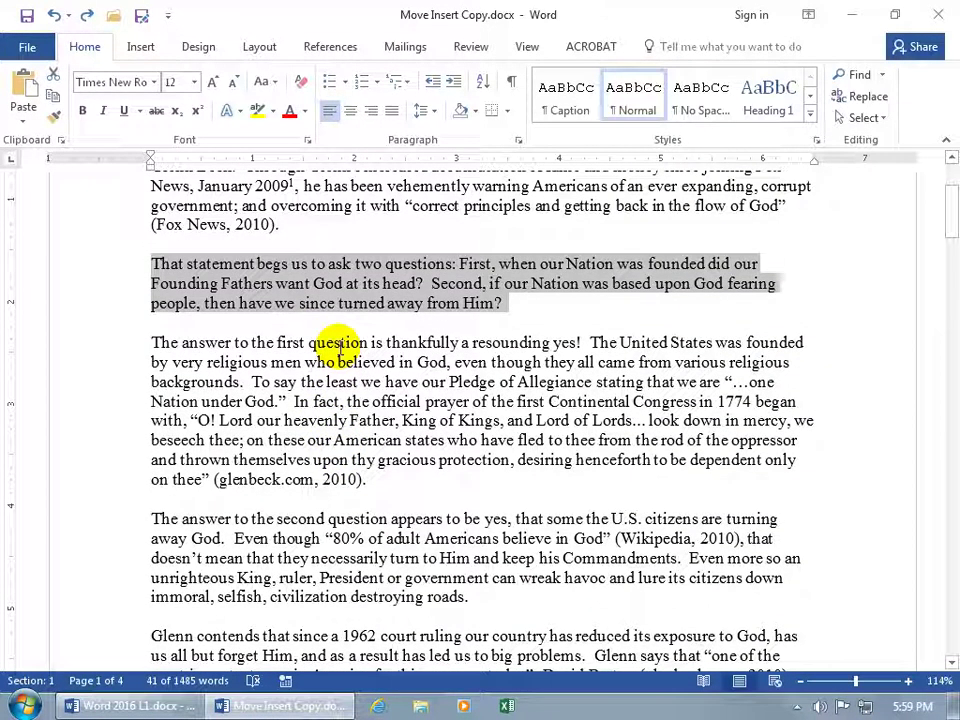
{"action": "scroll", "coordinate": [339, 350], "scroll_direction": "up", "scroll_amount": 1}
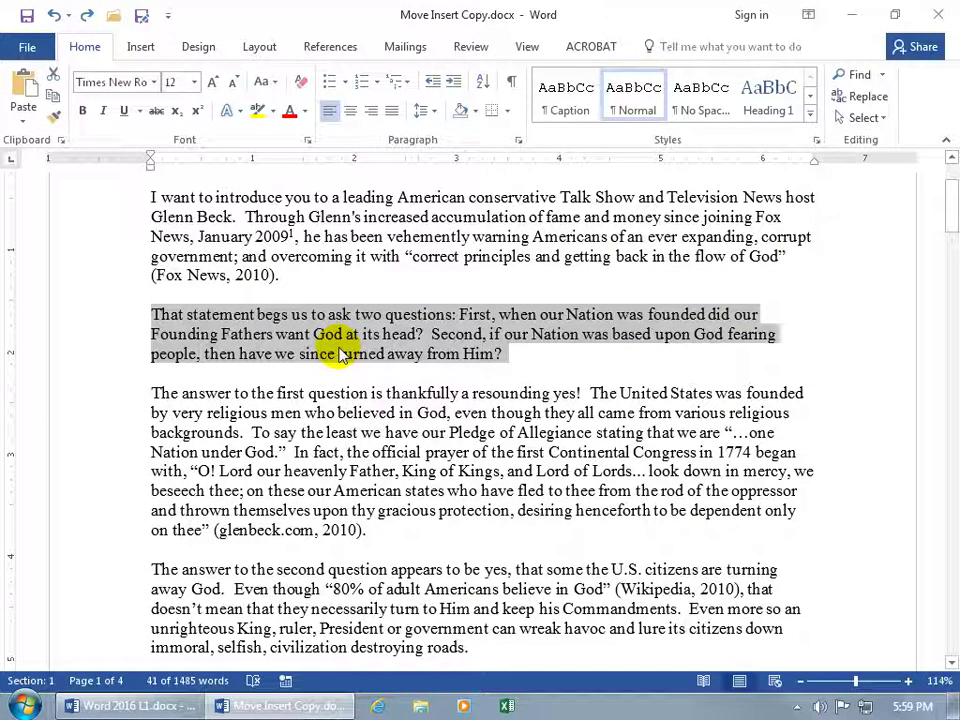
{"action": "scroll", "coordinate": [340, 352], "scroll_direction": "up", "scroll_amount": 2}
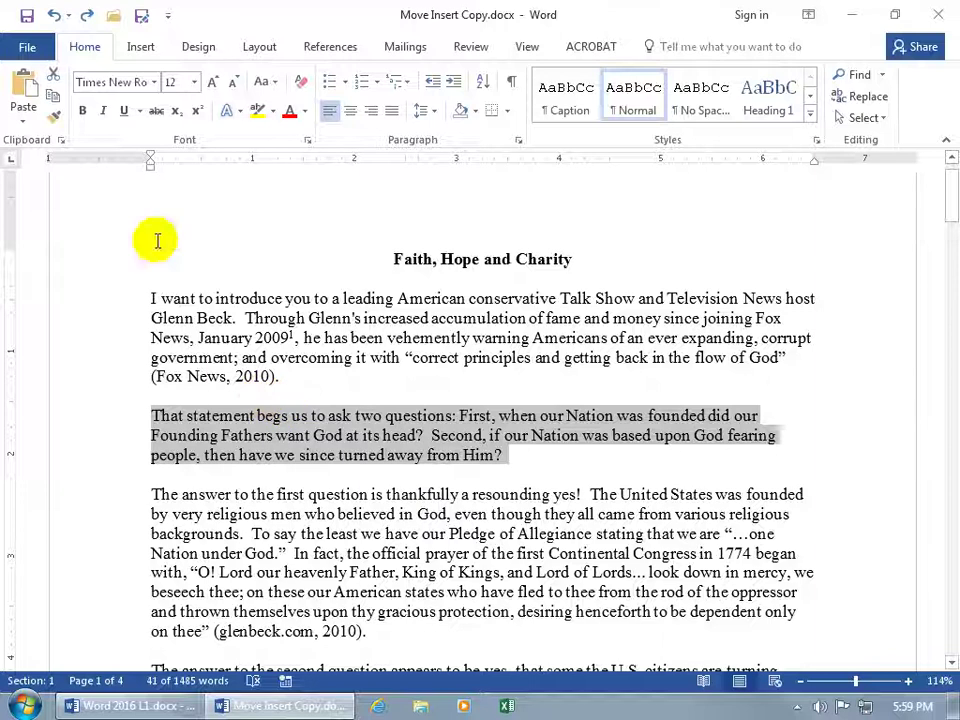
- Cut the selected "That statement begs" paragraph and undo the cut, three times in all
{"action": "left_click", "coordinate": [52, 80]}
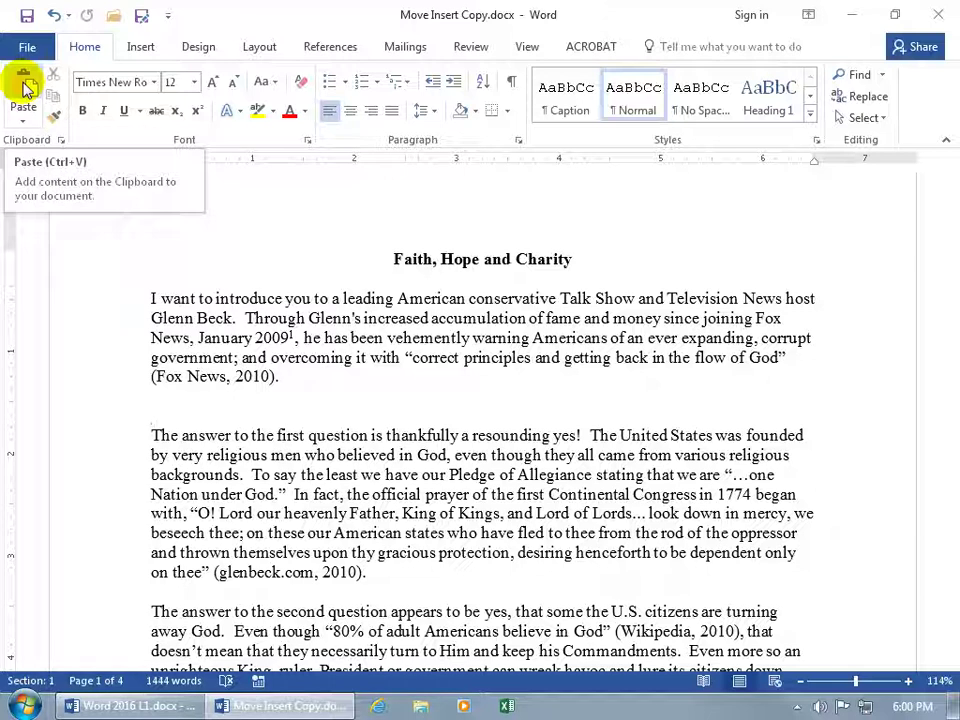
{"action": "left_click", "coordinate": [54, 16]}
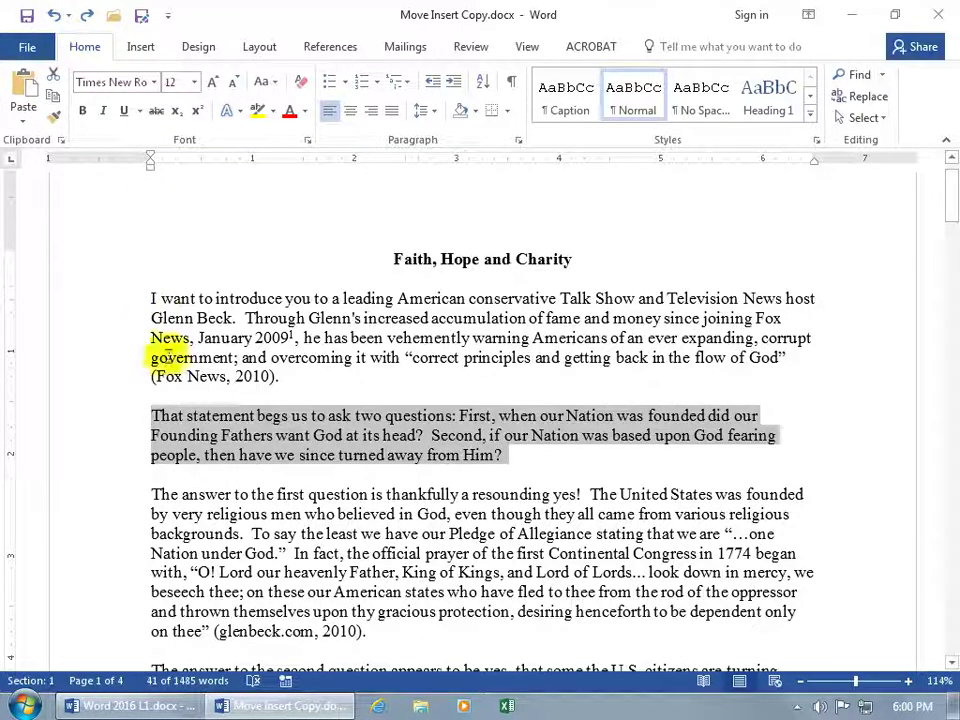
{"action": "key", "text": "ctrl+x"}
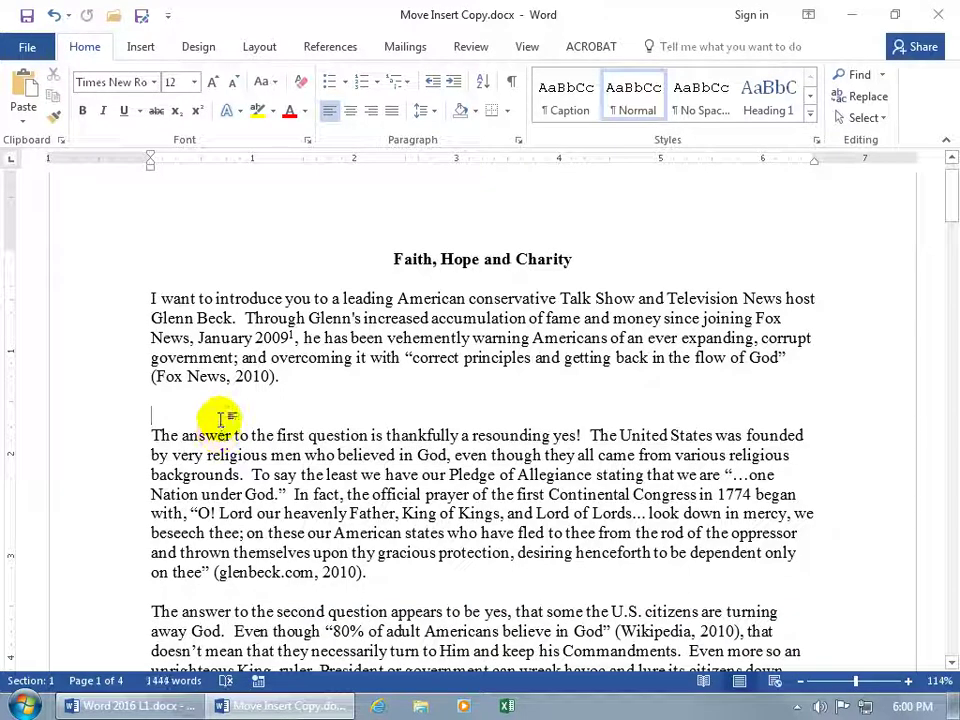
{"action": "left_click", "coordinate": [54, 16]}
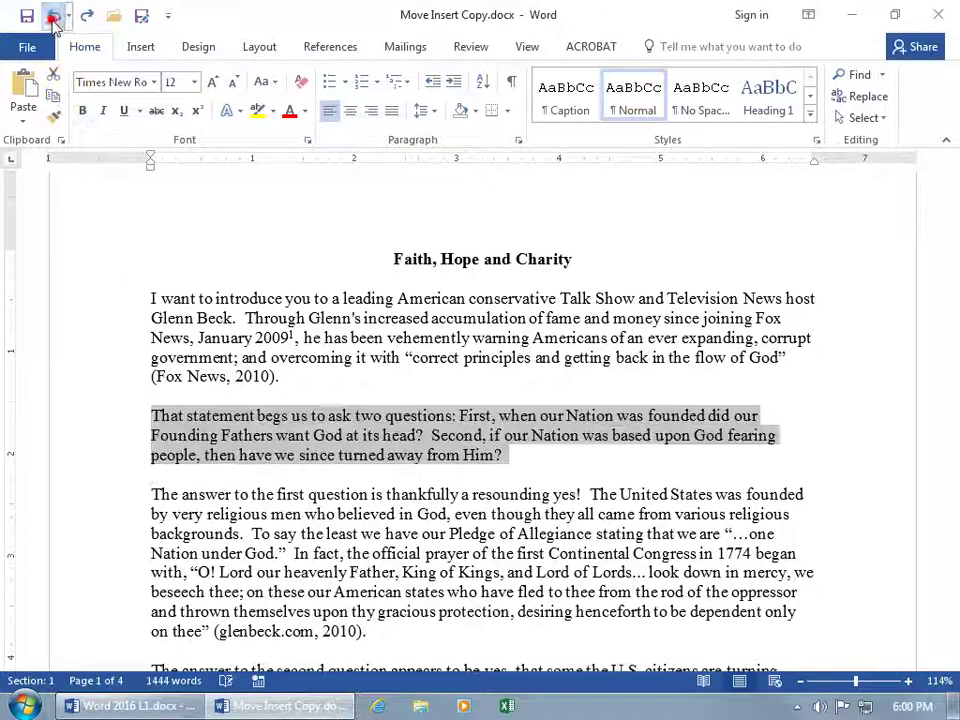
{"action": "right_click", "coordinate": [272, 440]}
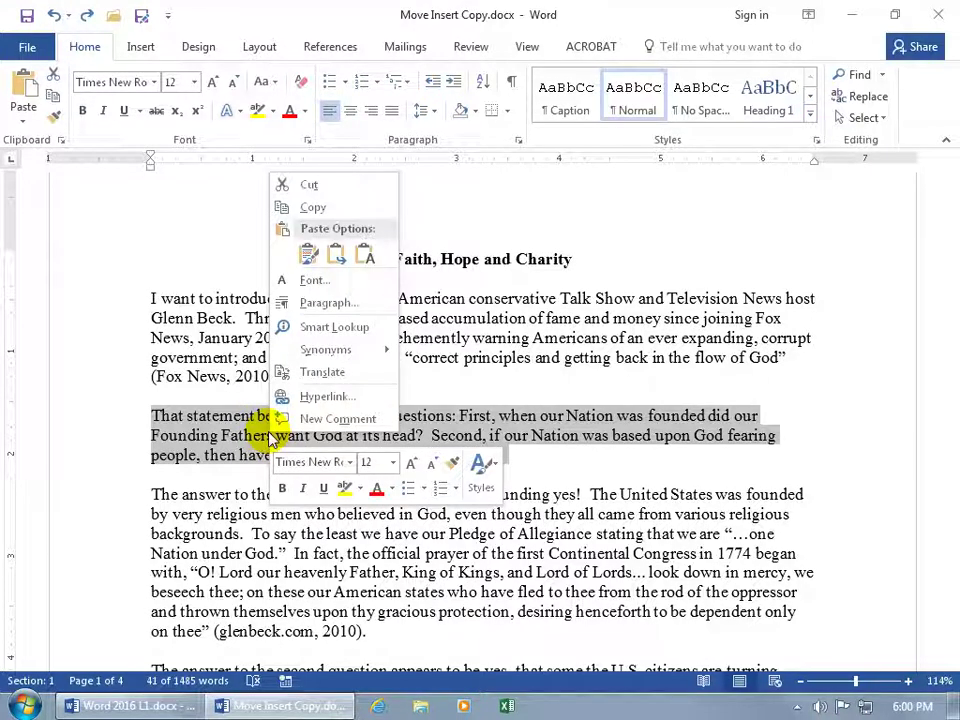
{"action": "left_click", "coordinate": [309, 184]}
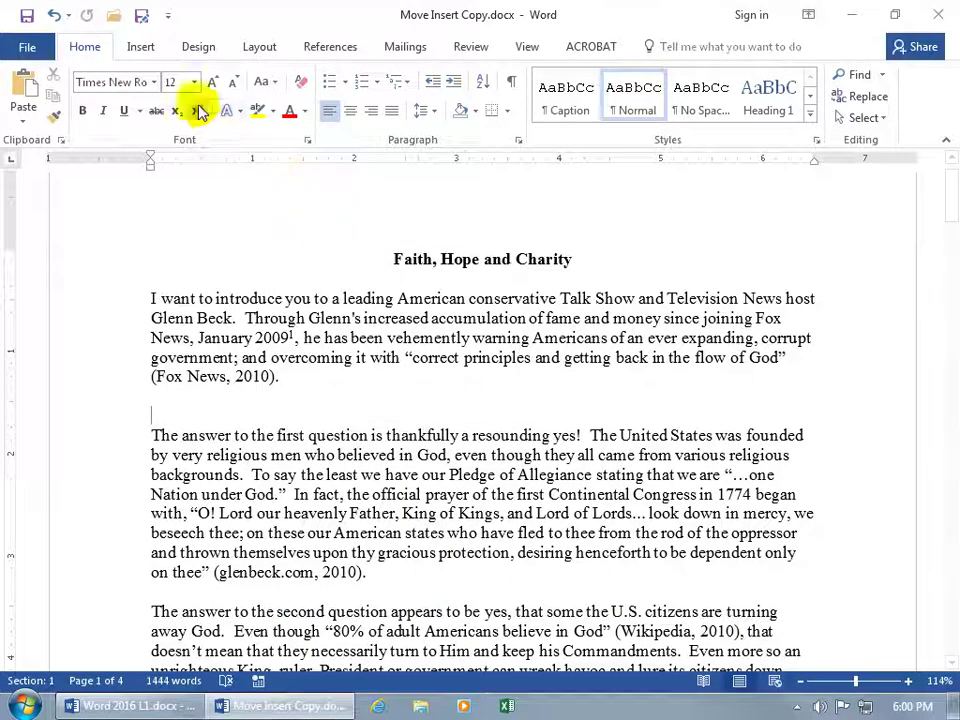
{"action": "left_click", "coordinate": [53, 15]}
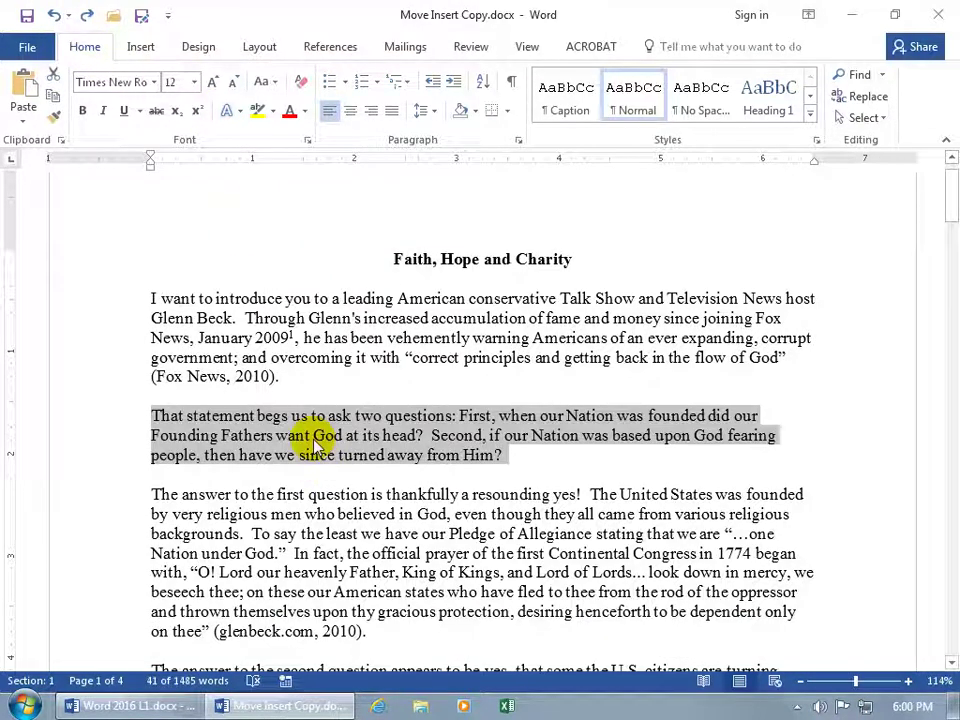
- Move the selected paragraph to before "increased accumulation" in the first paragraph with Move Here, and undo the move
{"action": "left_click_drag", "start_coordinate": [302, 439], "coordinate": [396, 340]}
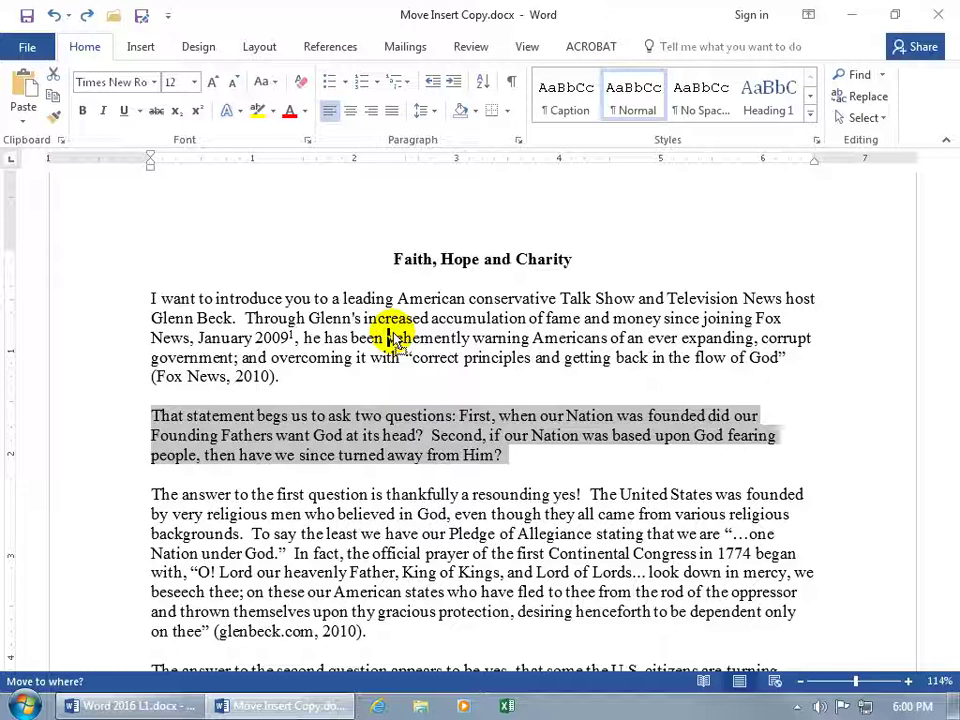
{"action": "right_click", "coordinate": [397, 332]}
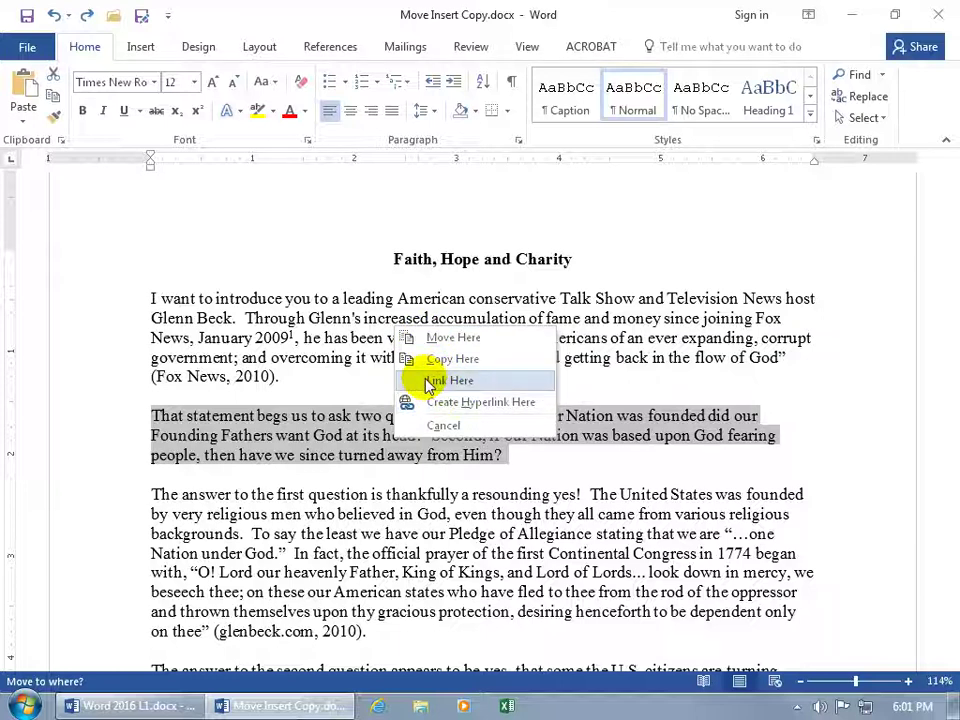
{"action": "left_click", "coordinate": [438, 338]}
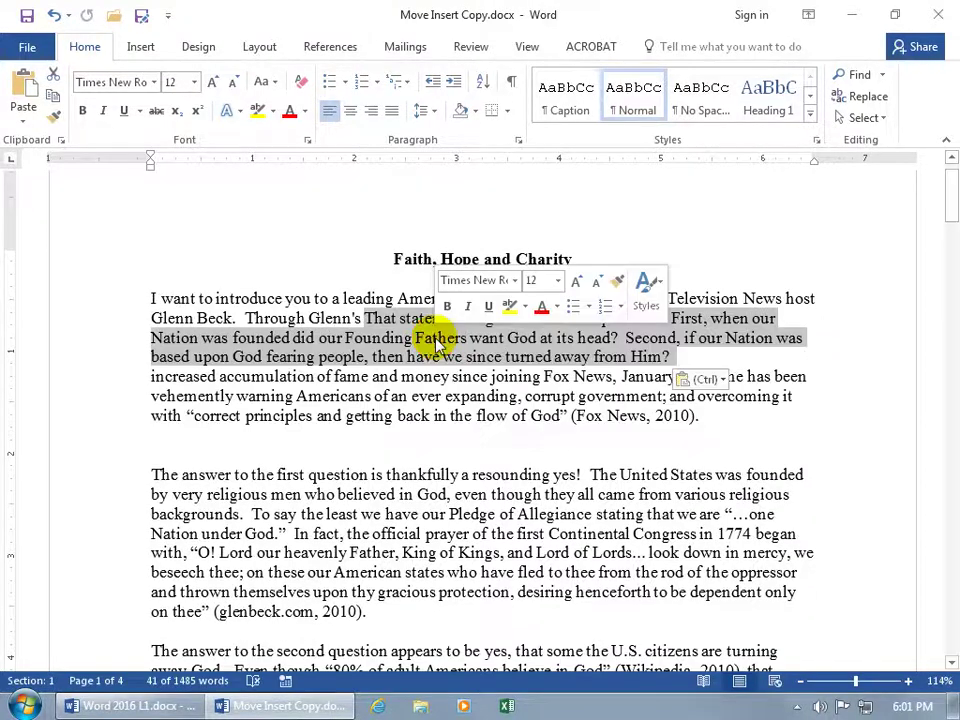
{"action": "left_click", "coordinate": [54, 15]}
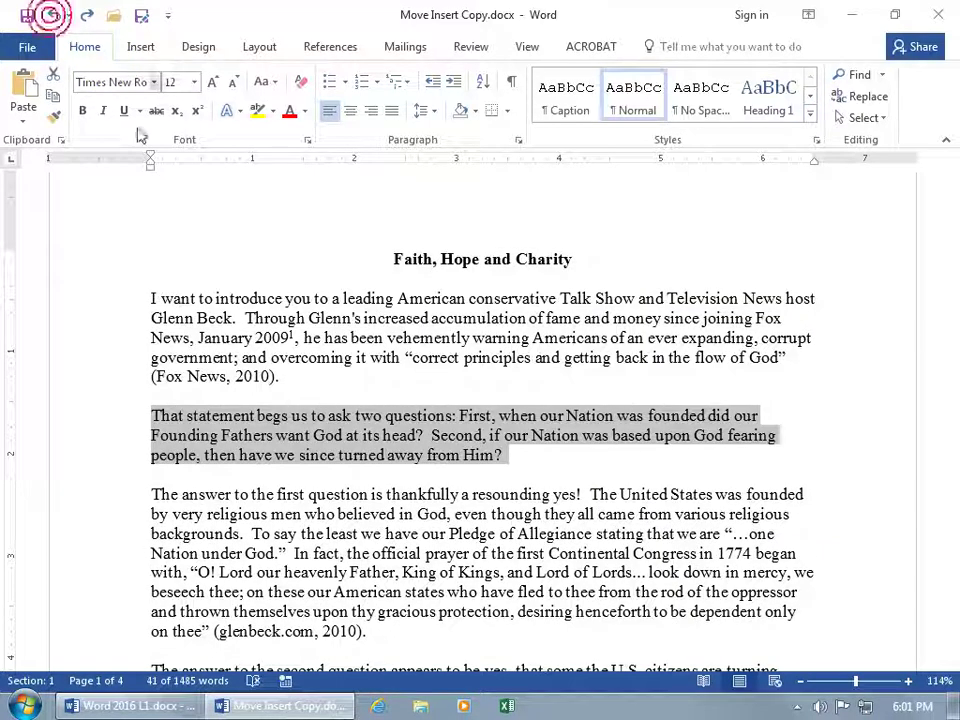
{"action": "right_click", "coordinate": [293, 427]}
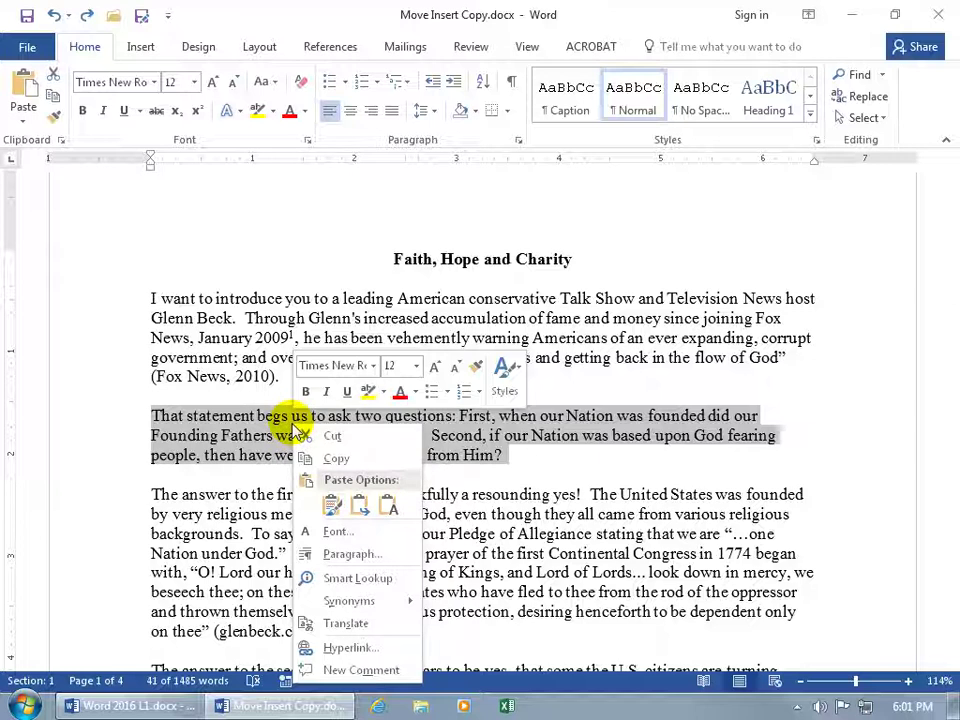
{"action": "left_click", "coordinate": [240, 430]}
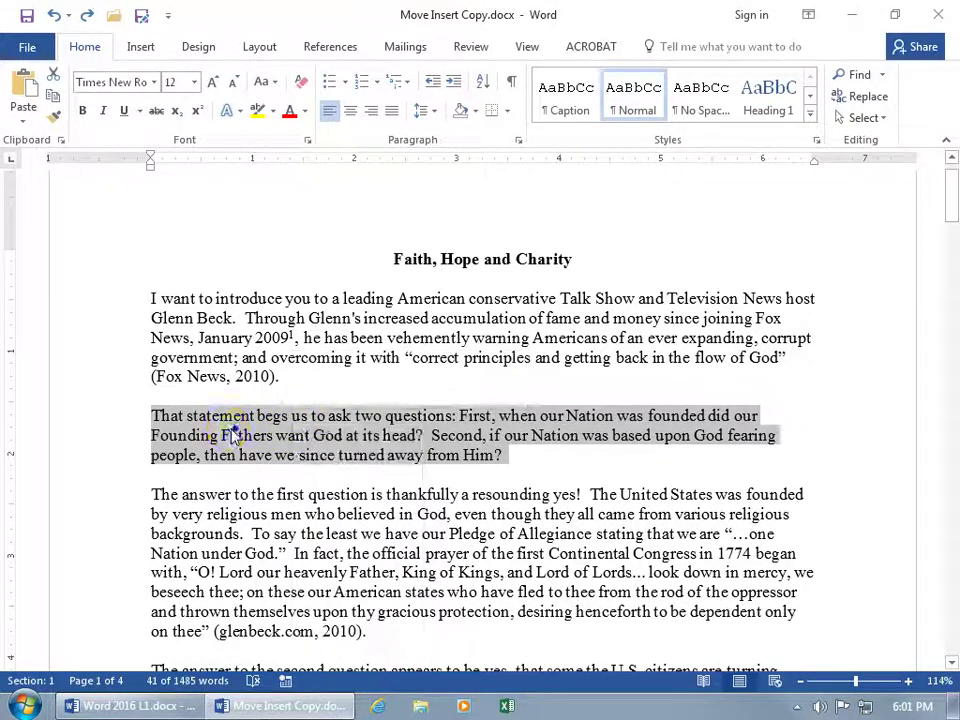
{"action": "left_click_drag", "start_coordinate": [152, 415], "coordinate": [489, 456]}
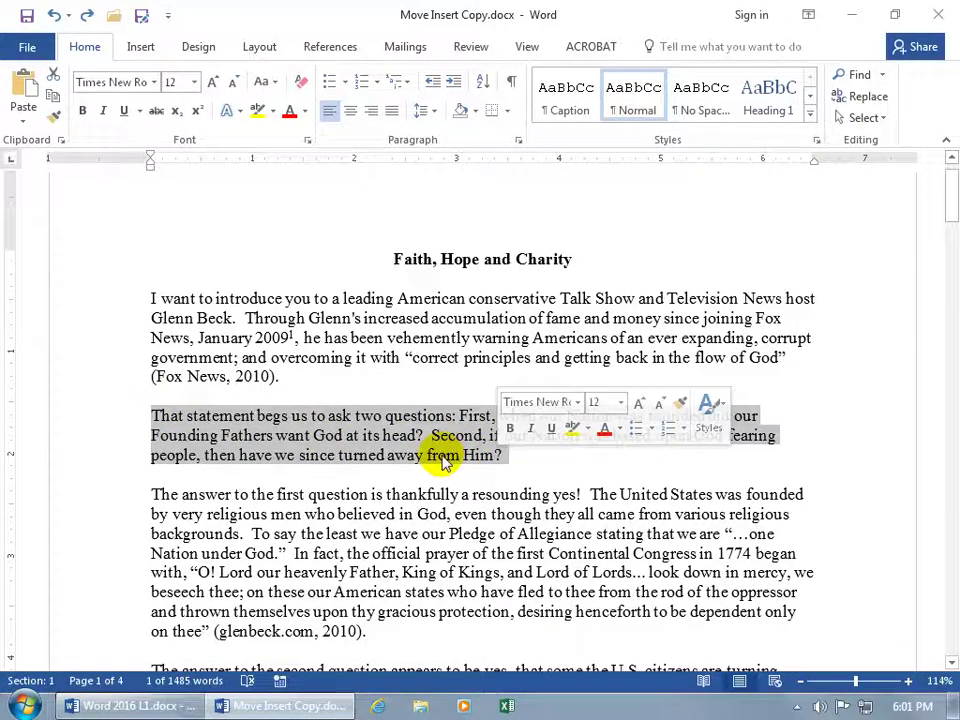
{"action": "left_click_drag", "start_coordinate": [301, 442], "coordinate": [398, 447]}
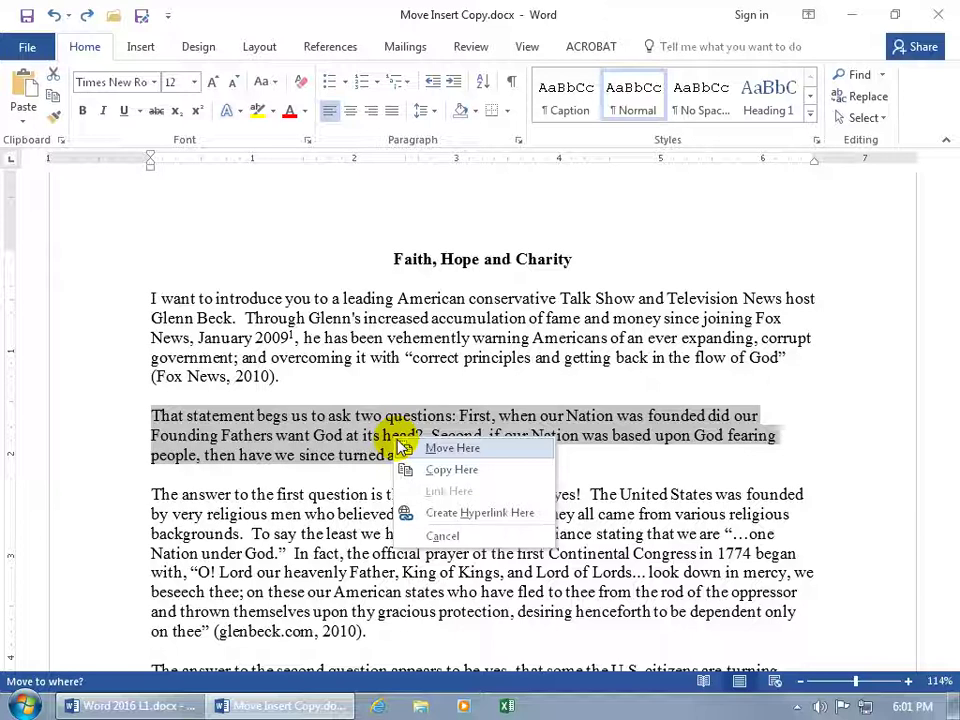
{"action": "left_click", "coordinate": [354, 436]}
- Cut the "That statement begs us to ask" paragraph and paste it on the blank line above "I'm musing to myself"
{"action": "right_click", "coordinate": [352, 437]}
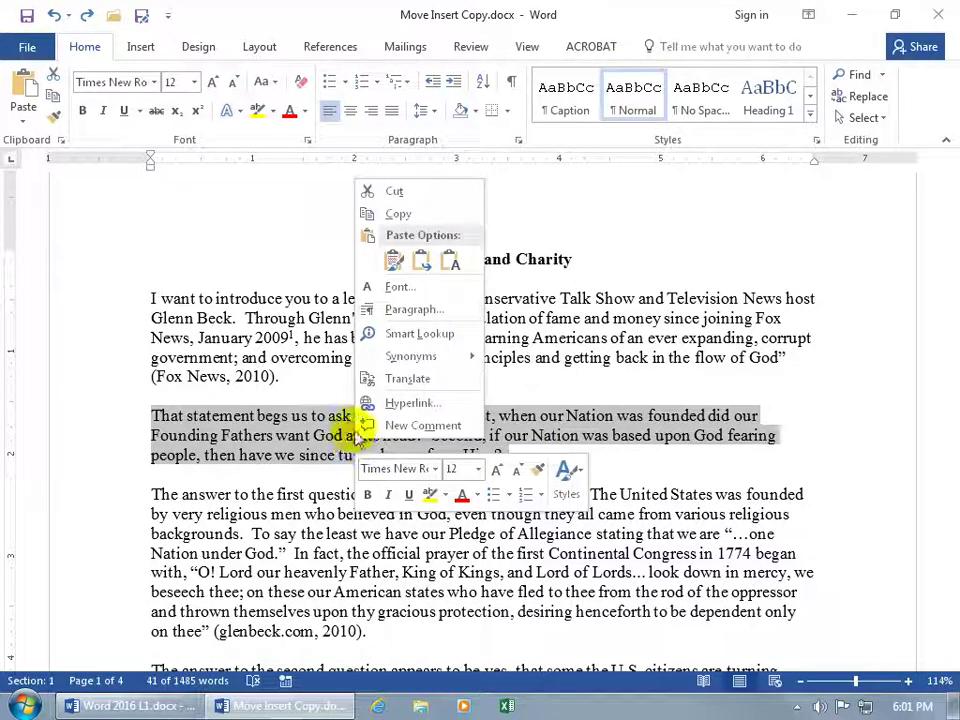
{"action": "left_click", "coordinate": [396, 192]}
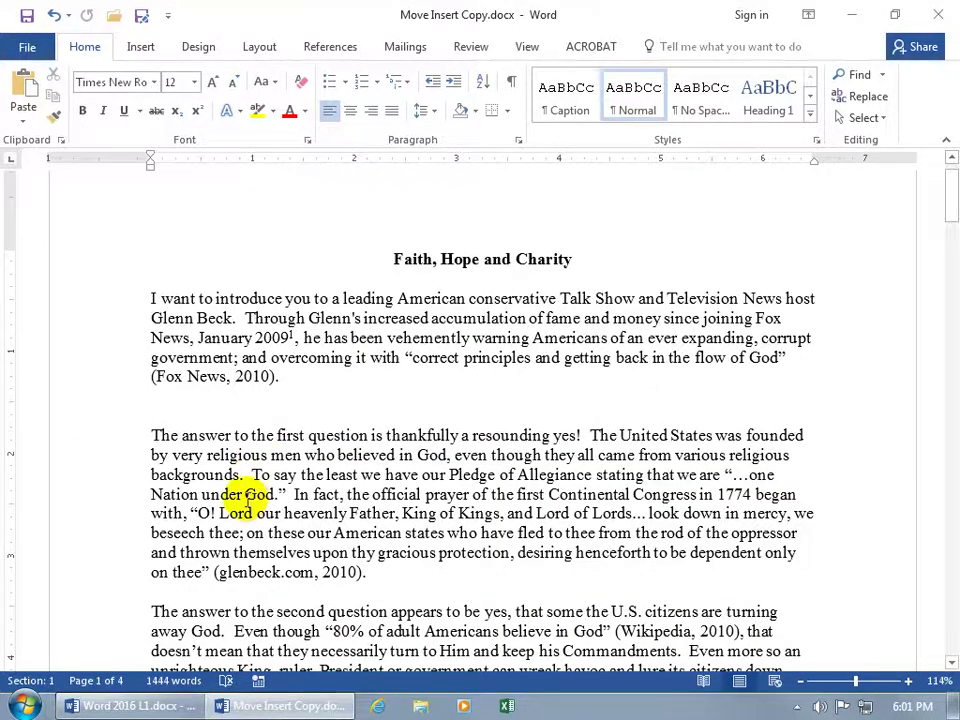
{"action": "scroll", "coordinate": [245, 495], "scroll_direction": "down", "scroll_amount": 6}
{"action": "left_click", "coordinate": [187, 530]}
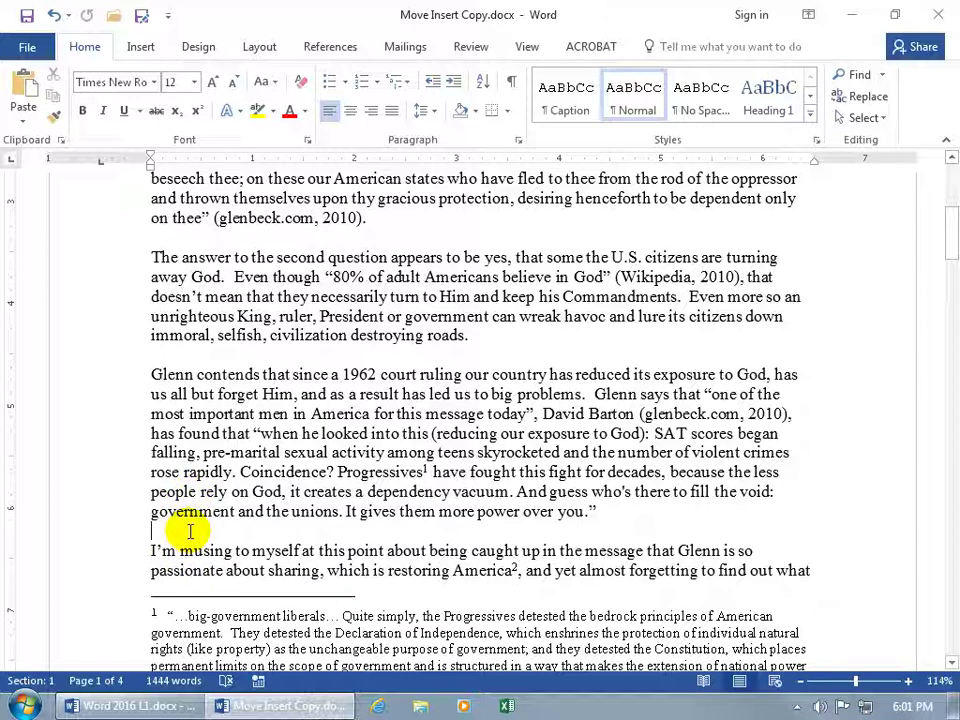
{"action": "left_click", "coordinate": [24, 84]}
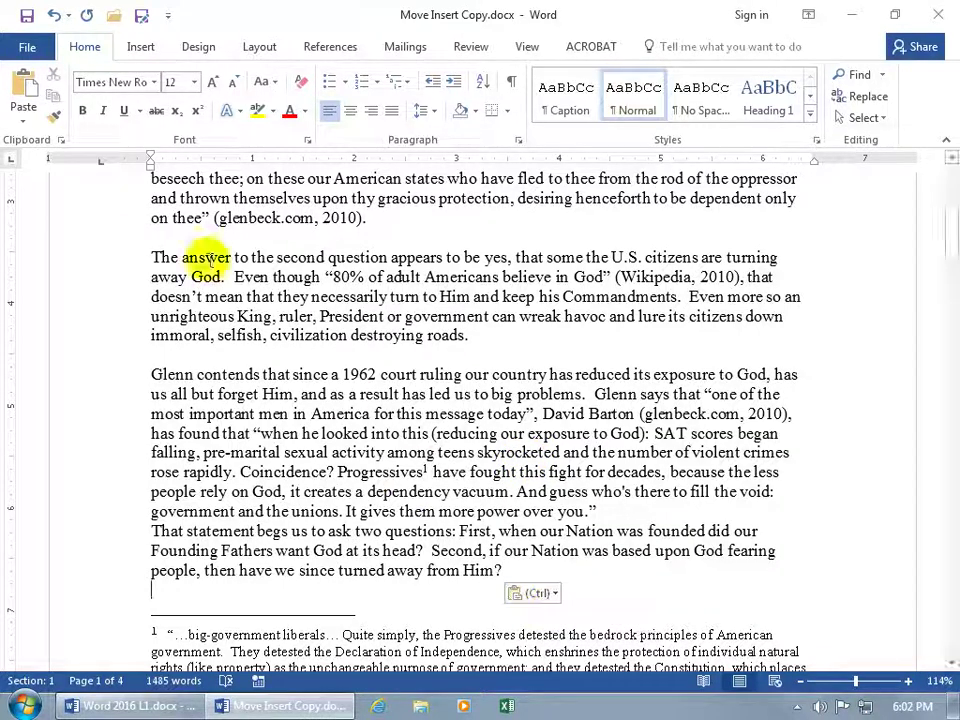
{"action": "left_click", "coordinate": [54, 16]}
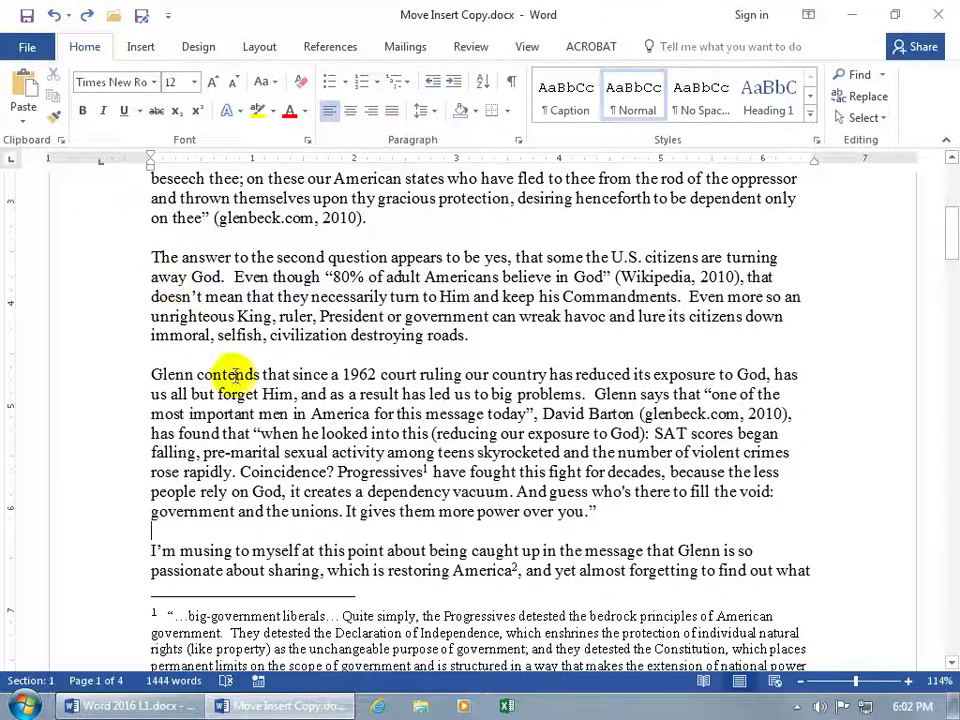
{"action": "key", "text": "ctrl+v"}
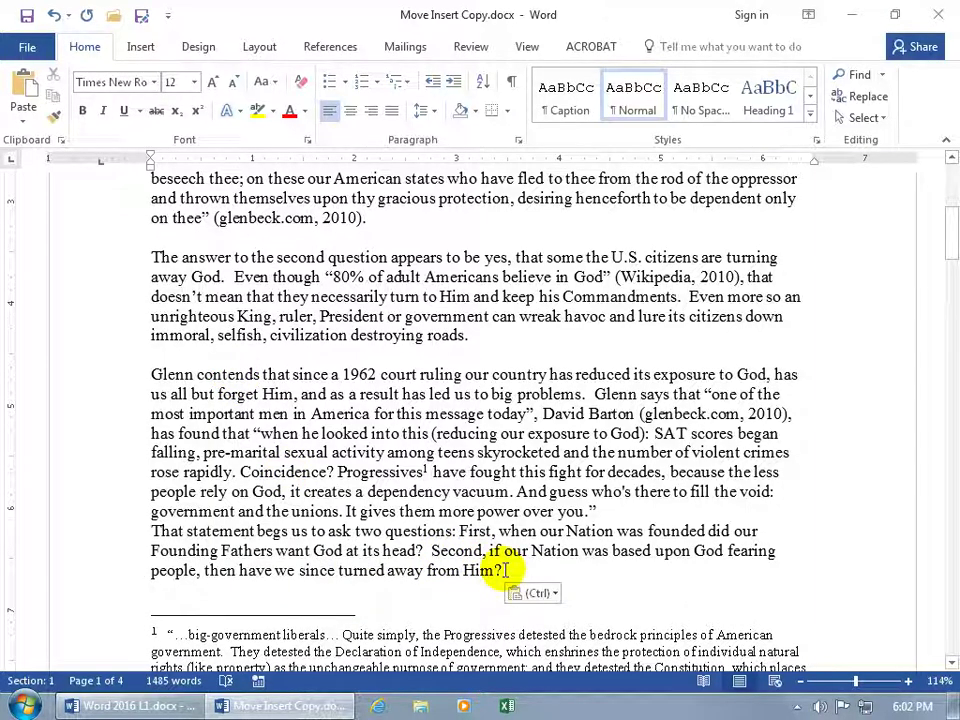
- View the paste options for the pasted "That statement begs" paragraph, and undo both its paste and its cut
{"action": "left_click", "coordinate": [549, 597]}
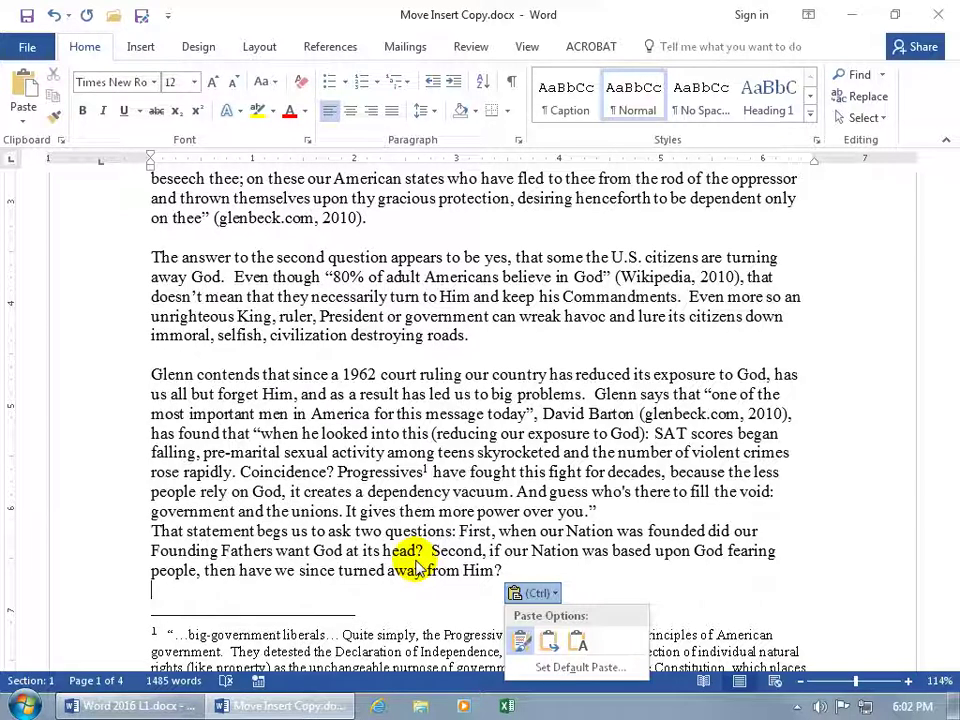
{"action": "left_click", "coordinate": [54, 16]}
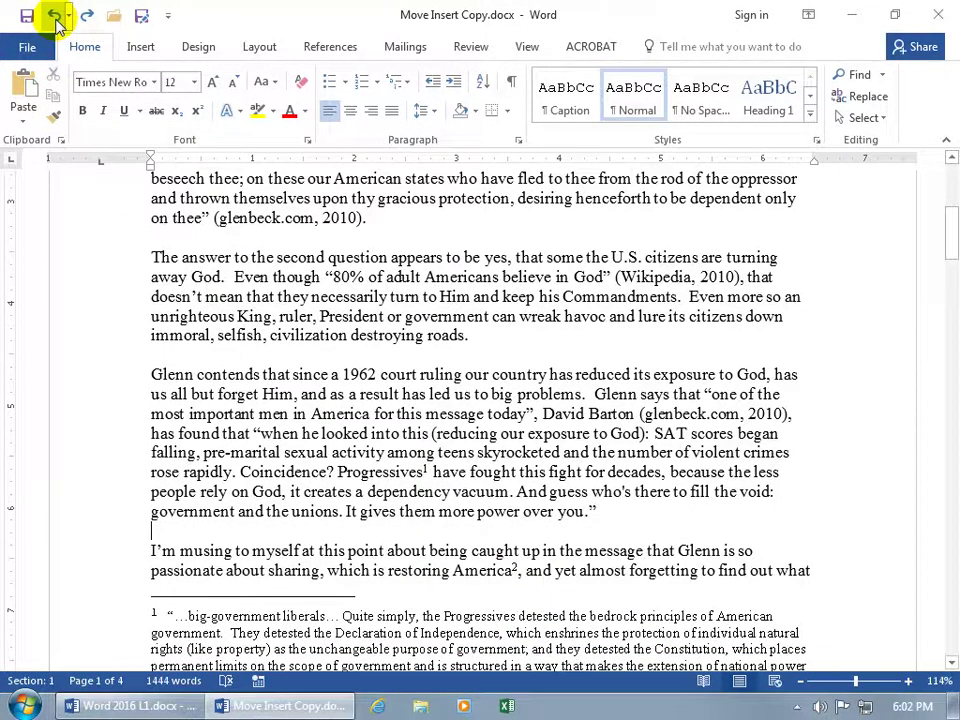
{"action": "left_click", "coordinate": [54, 16]}
{"action": "scroll", "coordinate": [316, 385], "scroll_direction": "up", "scroll_amount": 3}
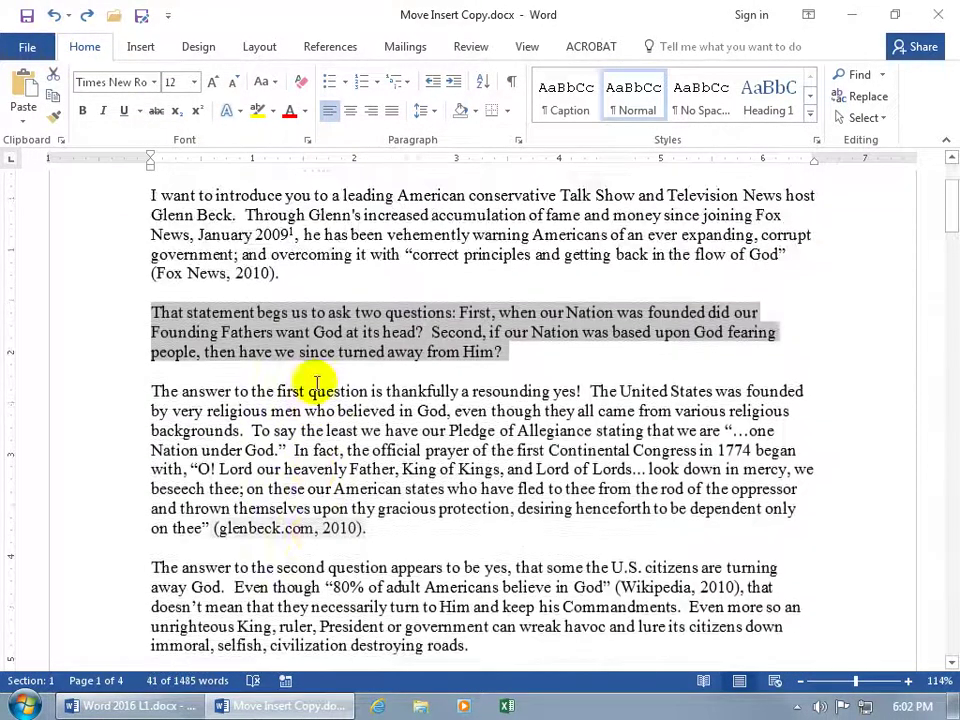
- Colour the word "ask" red in the "That statement begs us to ask" paragraph
{"action": "left_click", "coordinate": [336, 316]}
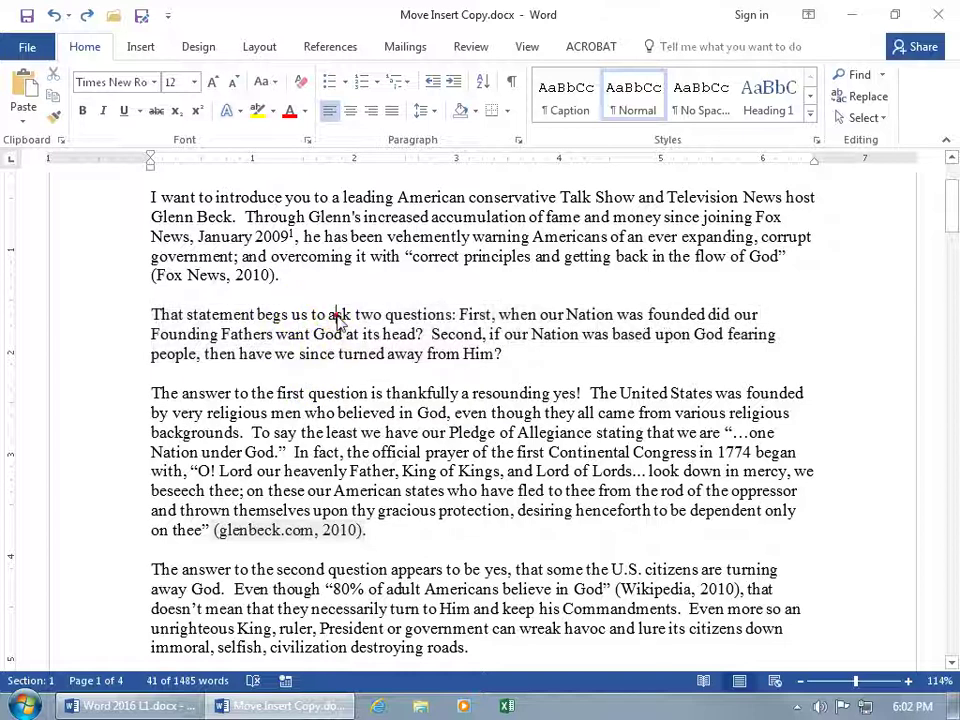
{"action": "double_click", "coordinate": [337, 316]}
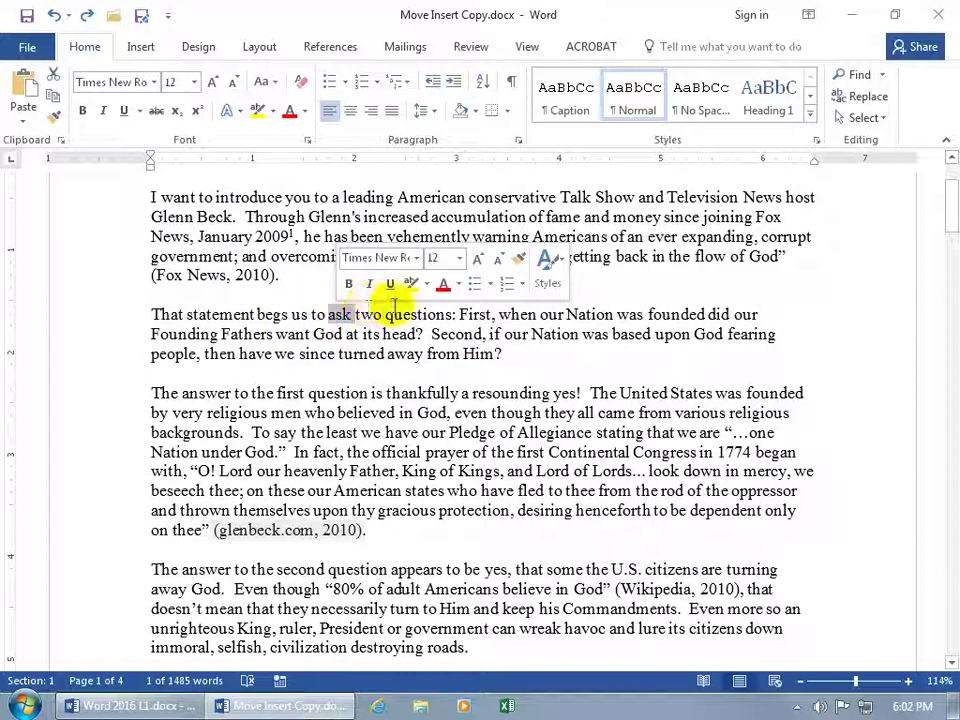
{"action": "left_click", "coordinate": [441, 288]}
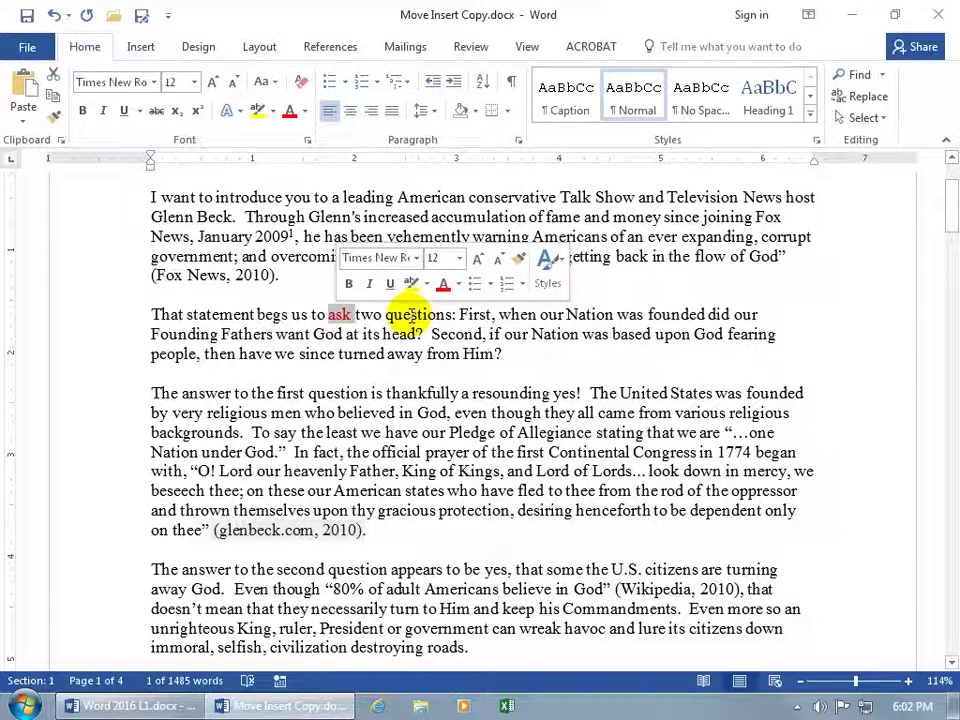
{"action": "left_click", "coordinate": [312, 334]}
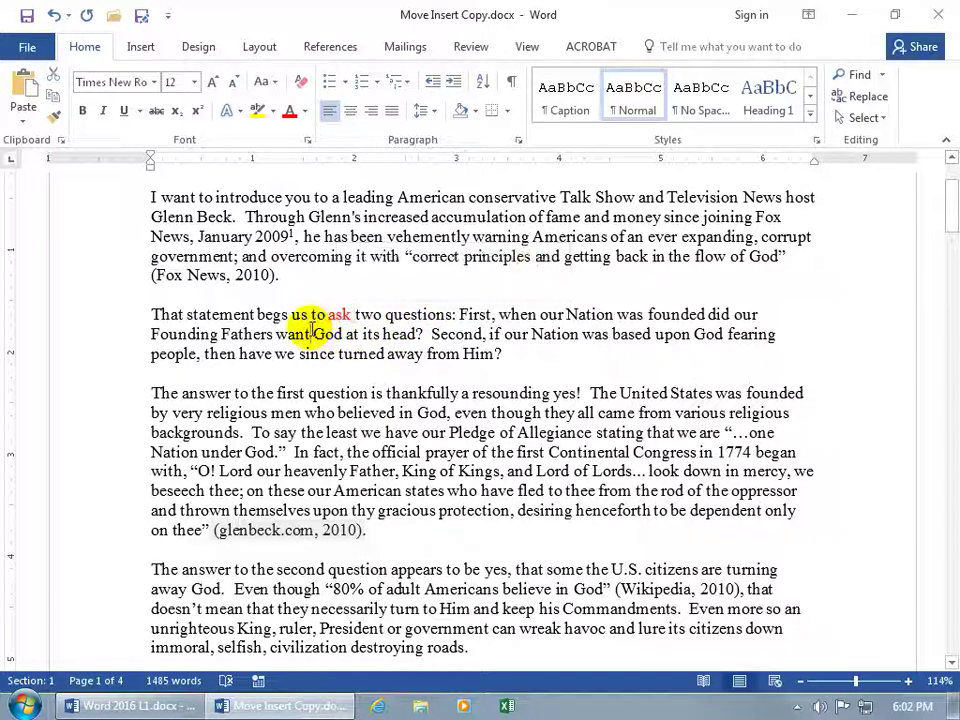
- Move the "That statement begs" paragraph to the blank line above "The answer to the second question"
{"action": "left_click_drag", "start_coordinate": [151, 314], "coordinate": [517, 360]}
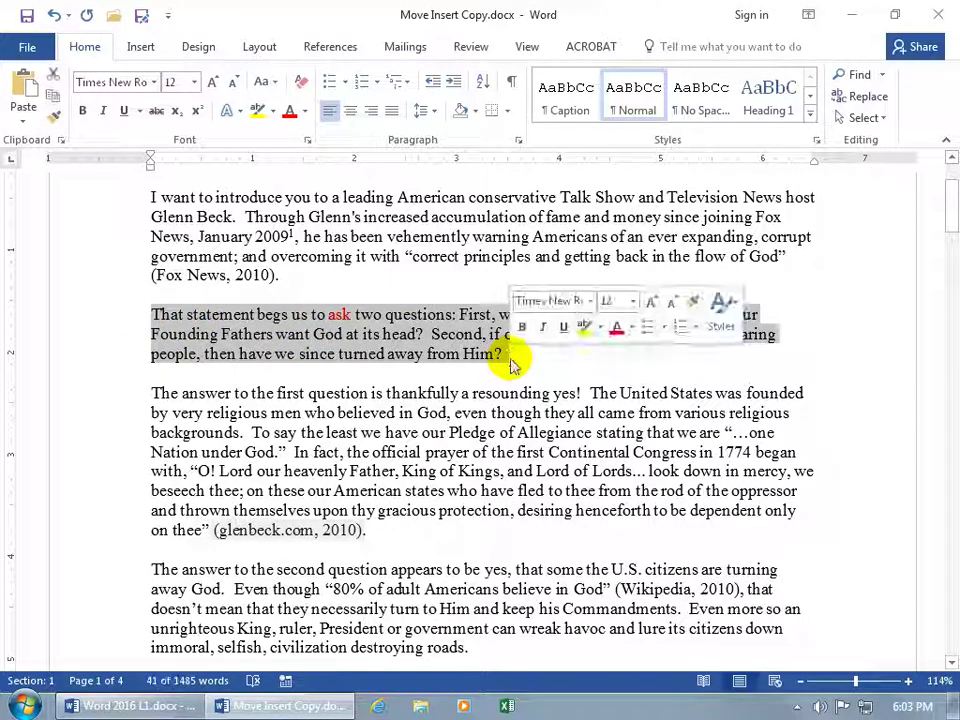
{"action": "left_click_drag", "start_coordinate": [437, 335], "coordinate": [390, 553]}
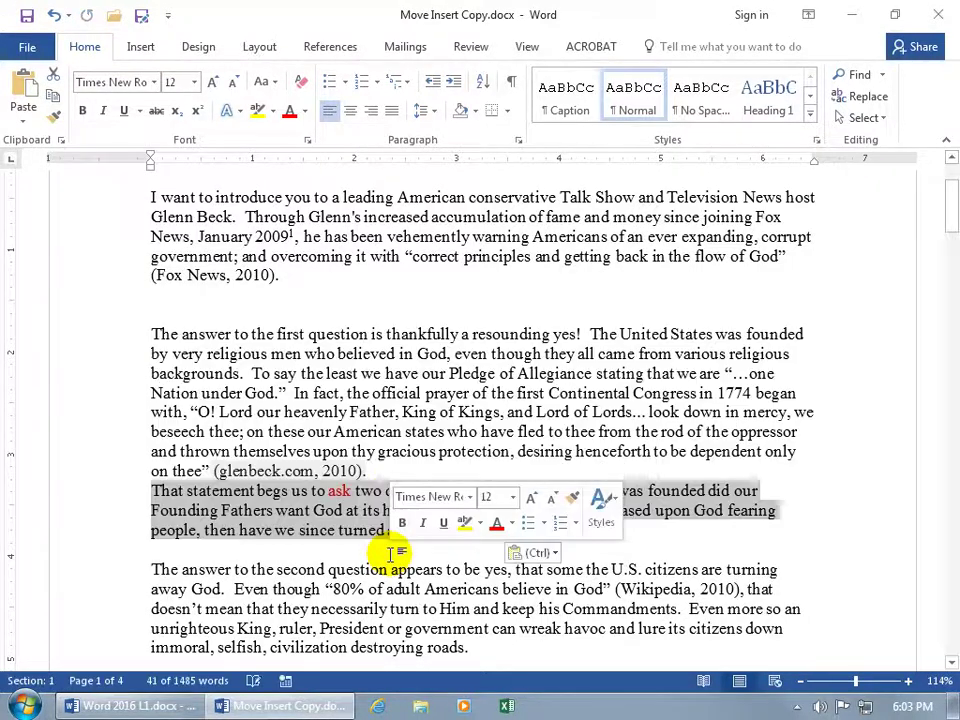
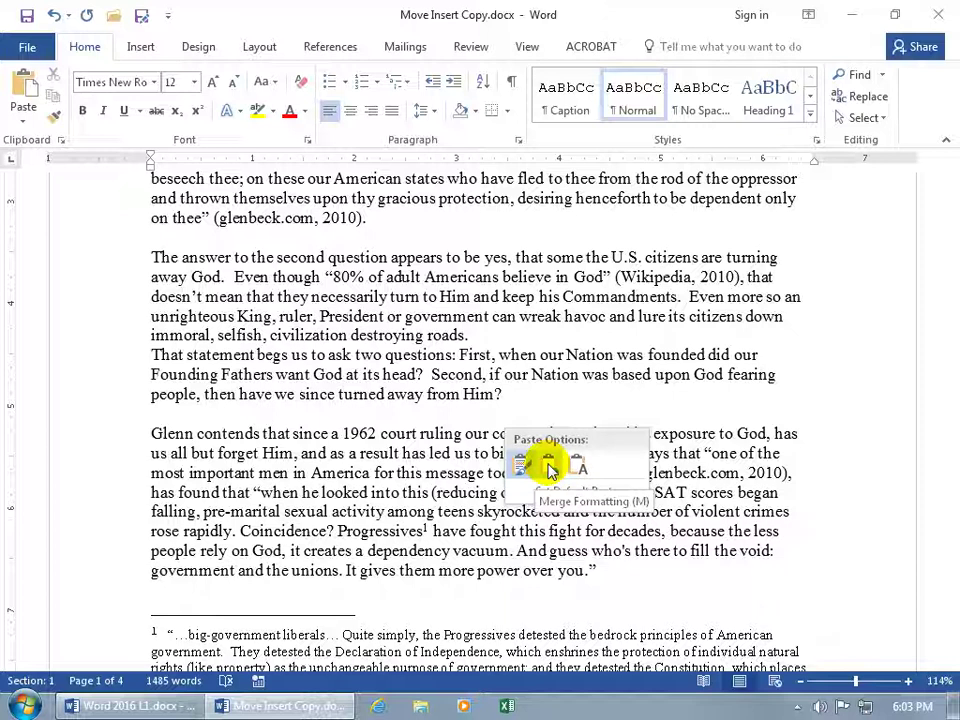
- Change the pasted paragraph's formatting to Merge Formatting and to Keep Text Only, and undo the paste and the cut
{"action": "left_click", "coordinate": [549, 470]}
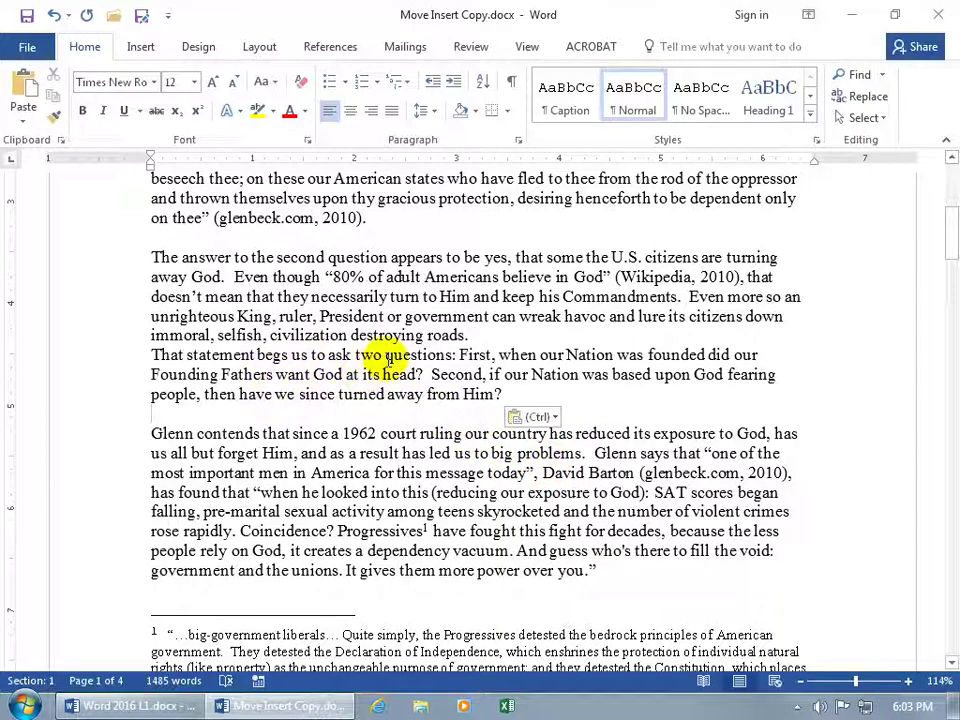
{"action": "left_click", "coordinate": [549, 419]}
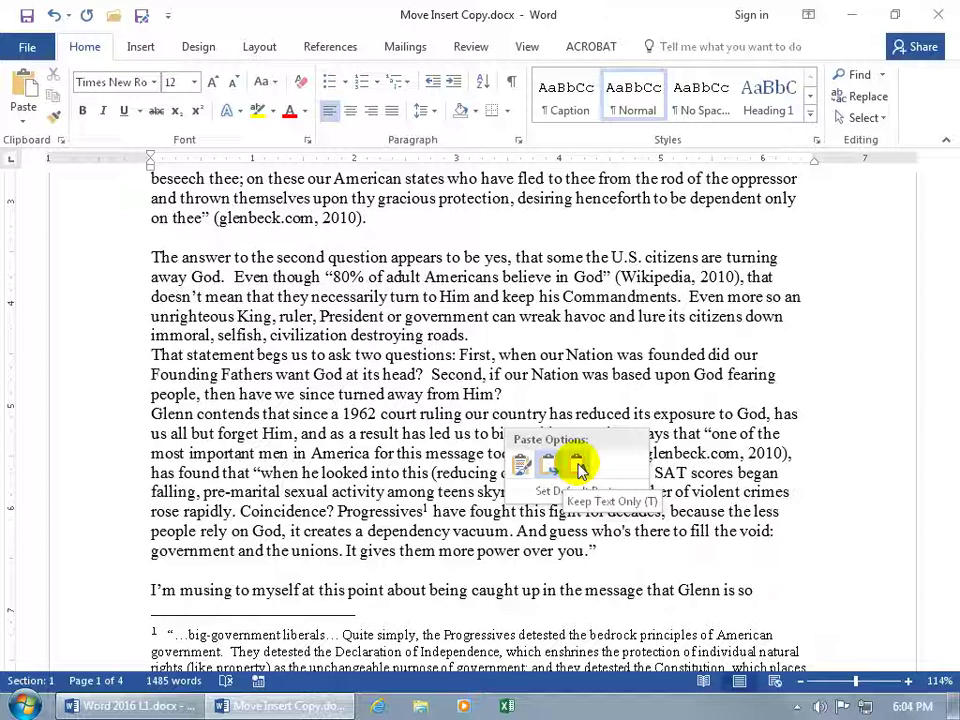
{"action": "left_click", "coordinate": [578, 465]}
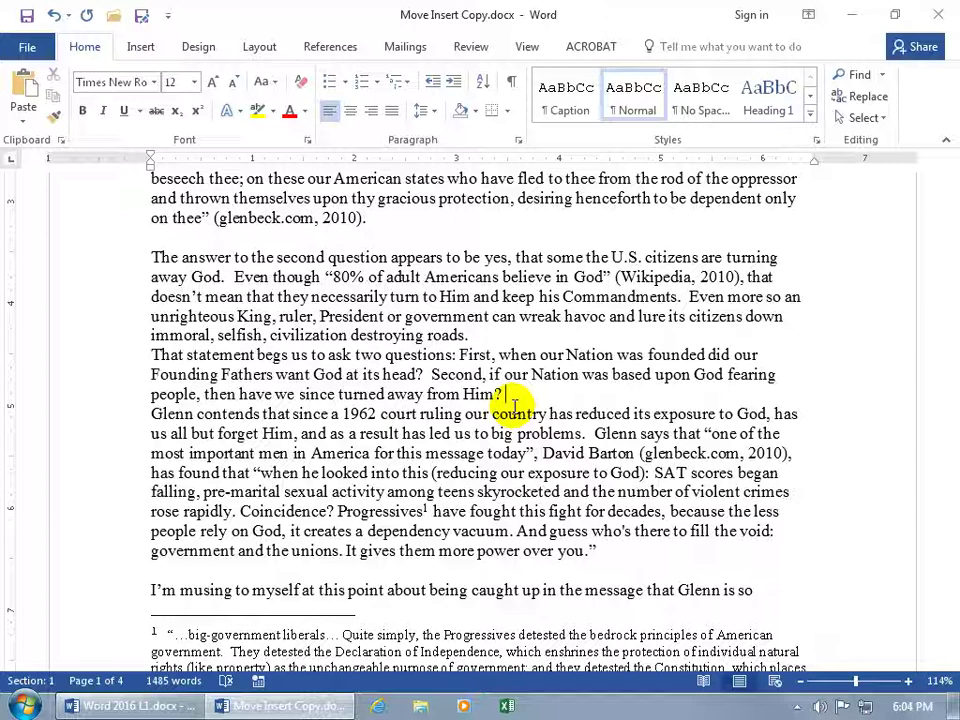
{"action": "left_click", "coordinate": [50, 17]}
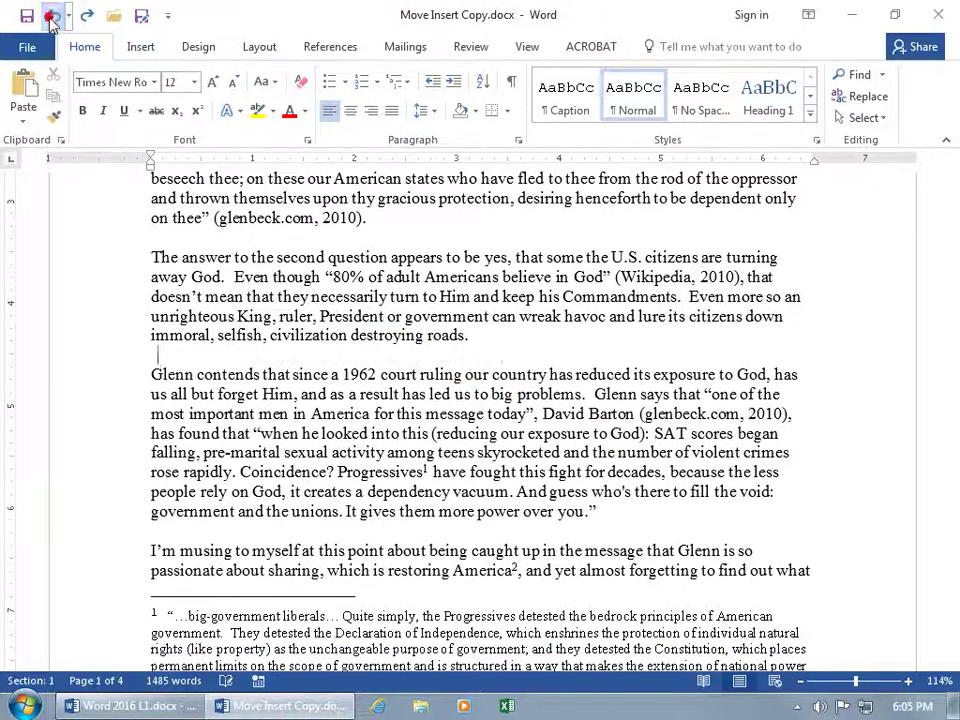
{"action": "left_click", "coordinate": [51, 17]}
{"action": "scroll", "coordinate": [290, 310], "scroll_direction": "up", "scroll_amount": 3}
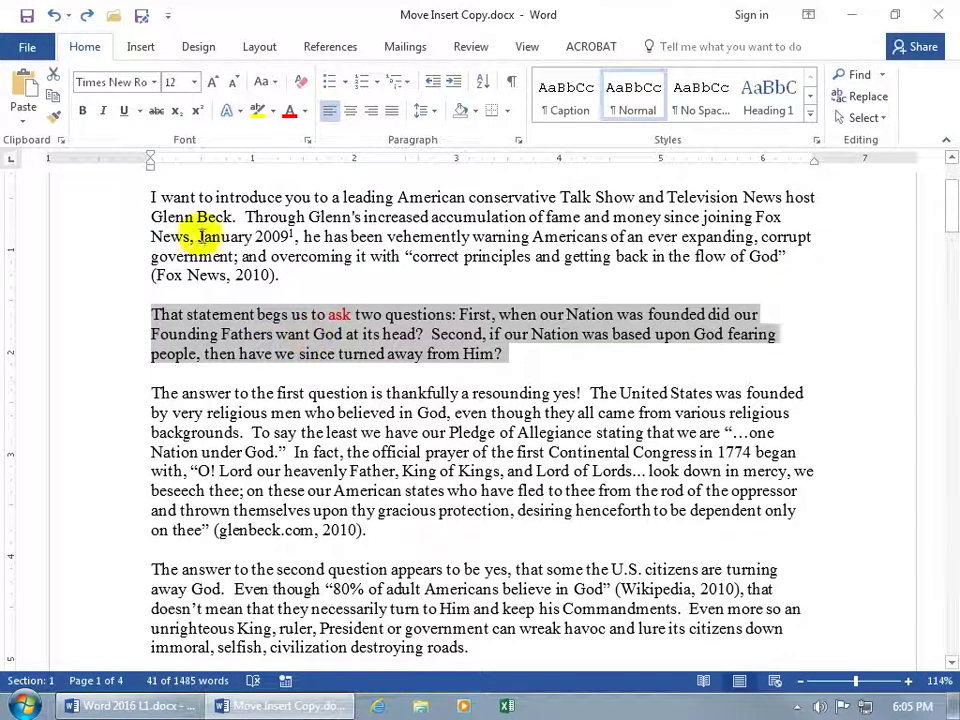
- Cut the paragraph, view the paste options on the blank line above "I'm musing to myself", and undo the cut
{"action": "left_click", "coordinate": [54, 80]}
{"action": "scroll", "coordinate": [321, 450], "scroll_direction": "down", "scroll_amount": 5}
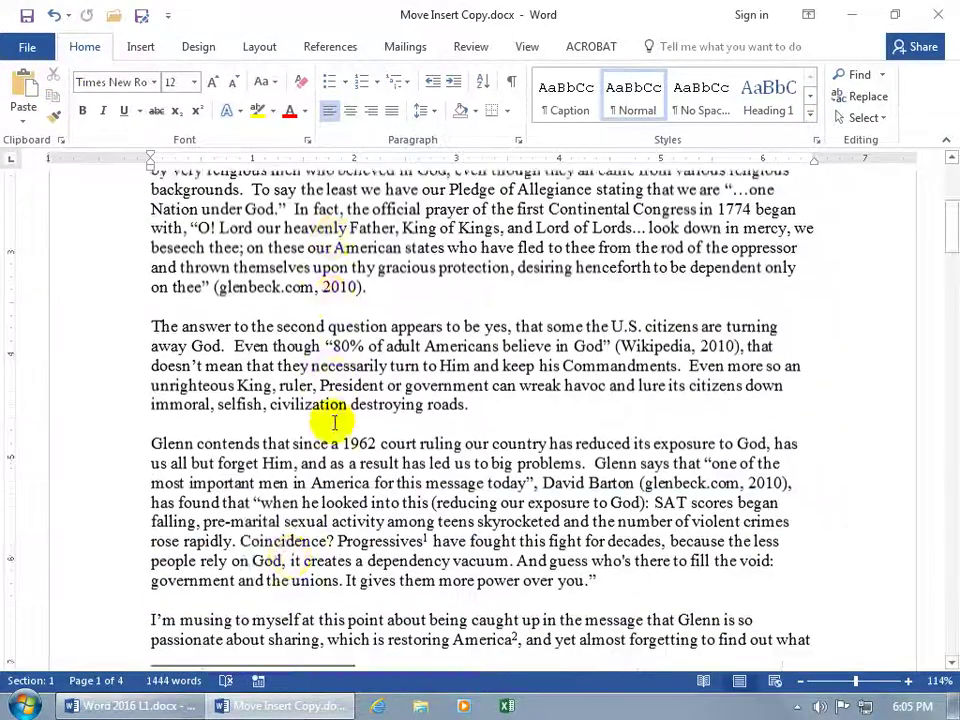
{"action": "left_click", "coordinate": [213, 478]}
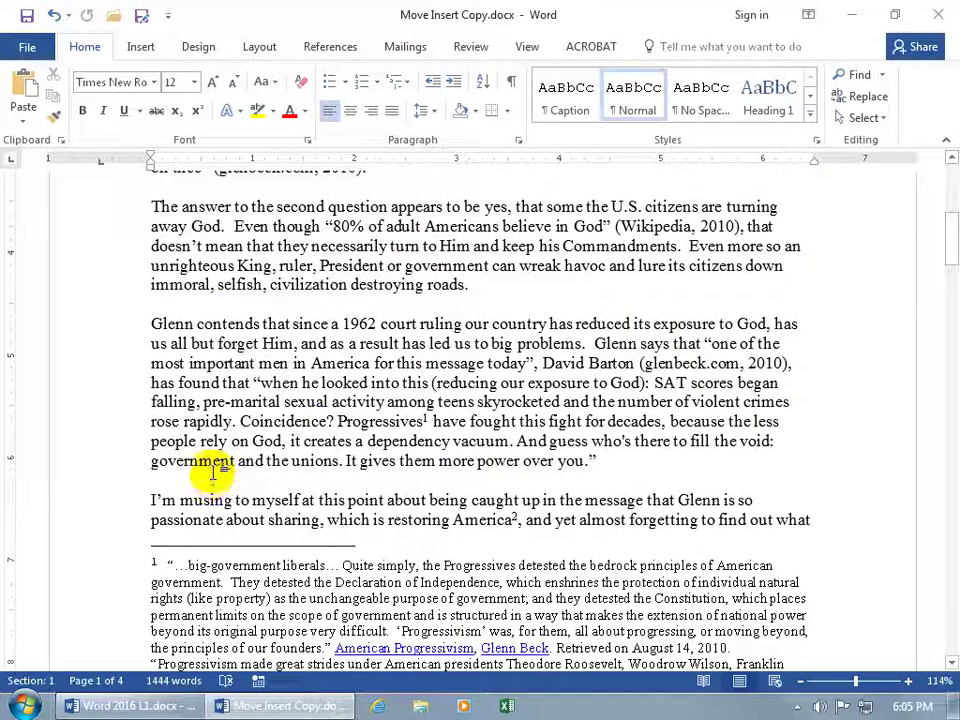
{"action": "left_click", "coordinate": [25, 120]}
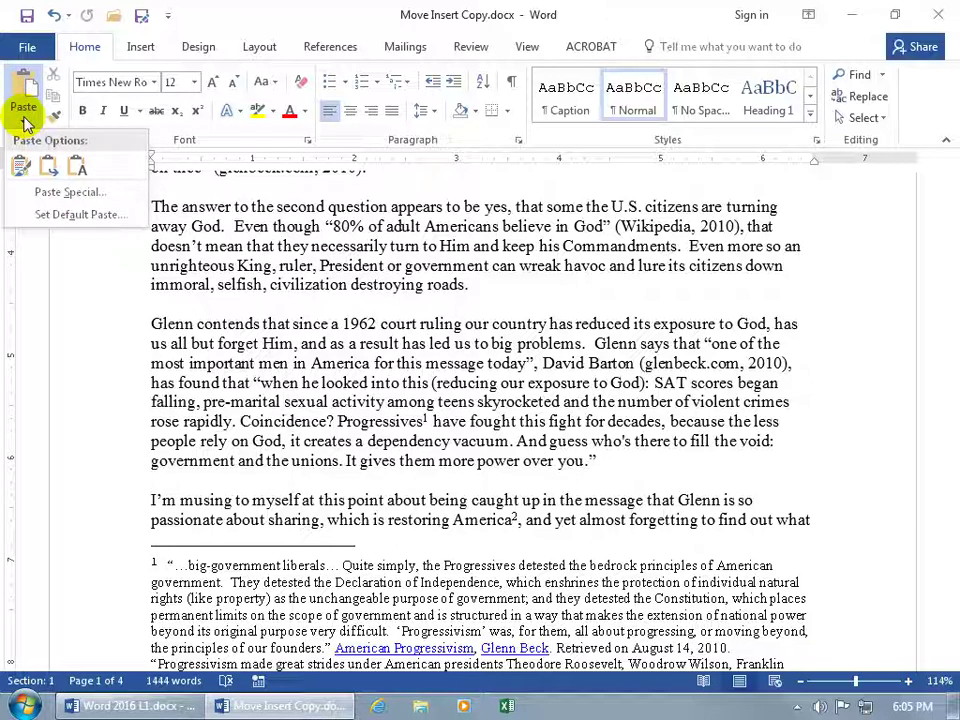
{"action": "left_click", "coordinate": [232, 260]}
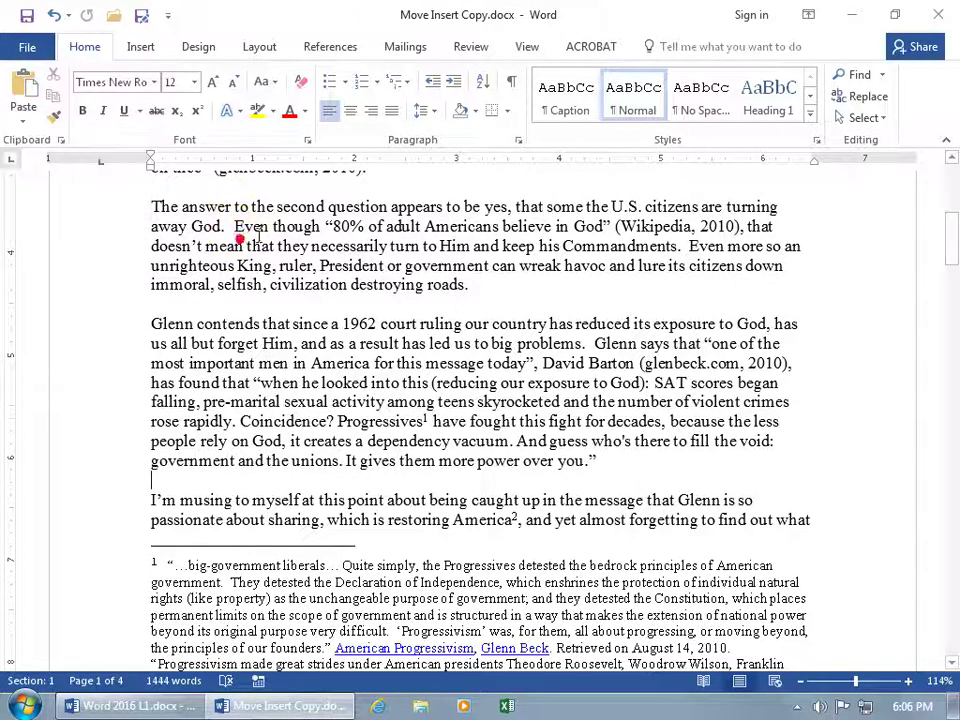
{"action": "left_click", "coordinate": [53, 15]}
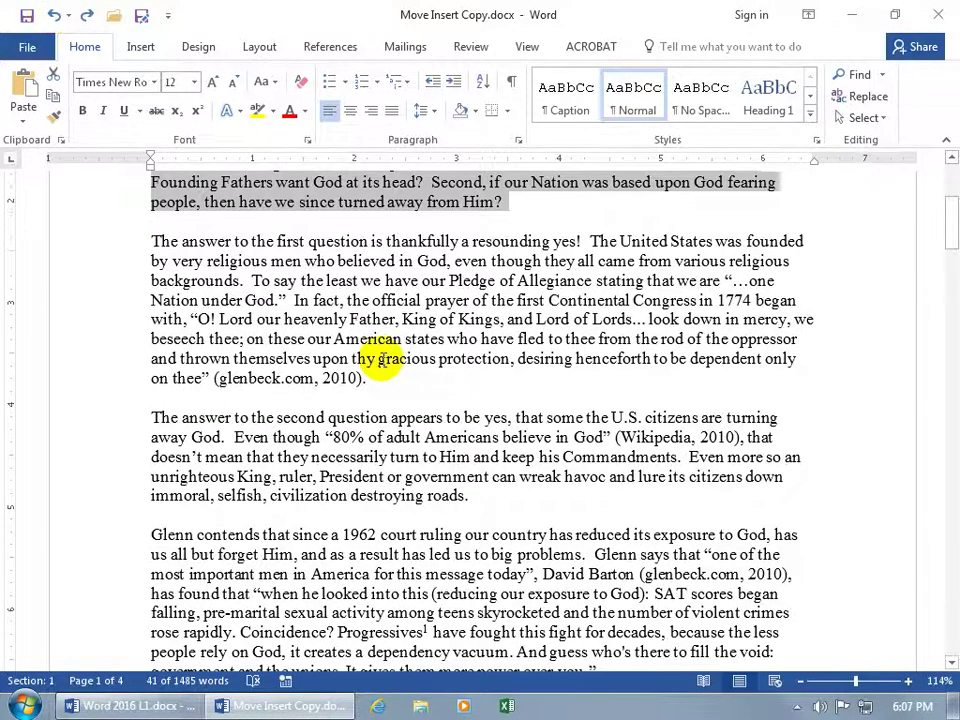
- Cut the selected "That statement begs" paragraph and create a new blank document
{"action": "scroll", "coordinate": [385, 365], "scroll_direction": "up", "scroll_amount": 3}
{"action": "scroll", "coordinate": [376, 355], "scroll_direction": "up", "scroll_amount": 1}
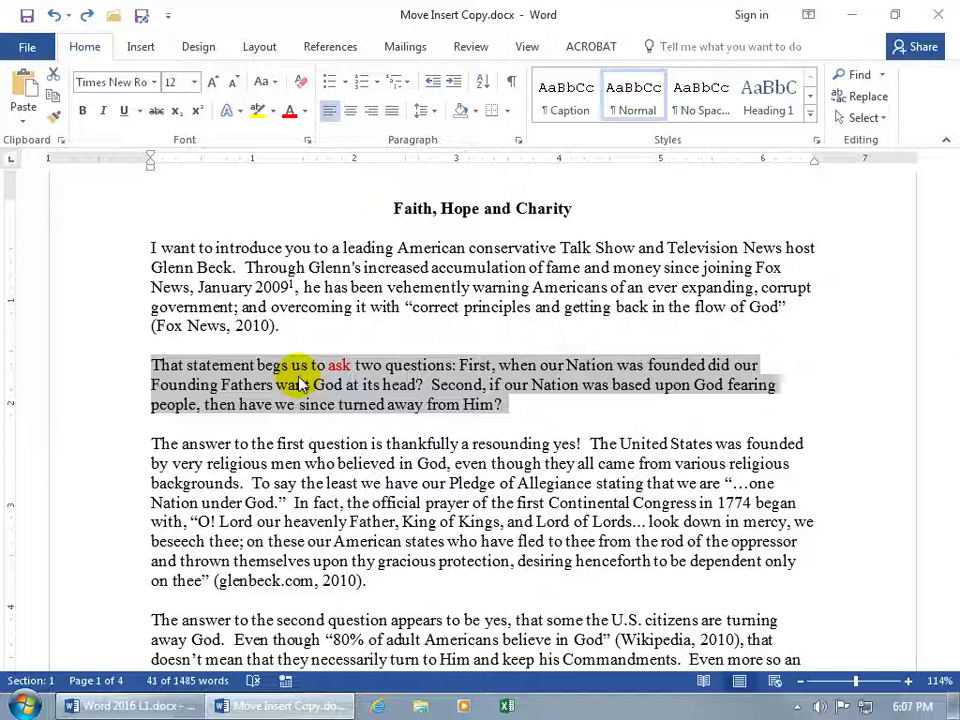
{"action": "left_click", "coordinate": [53, 80]}
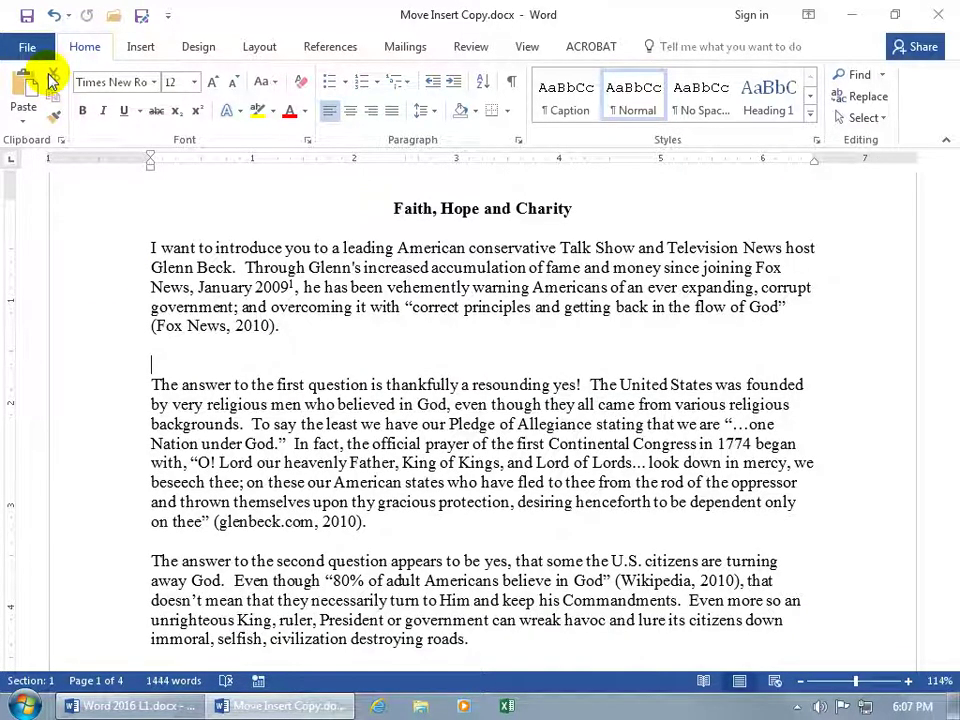
{"action": "left_click", "coordinate": [32, 49]}
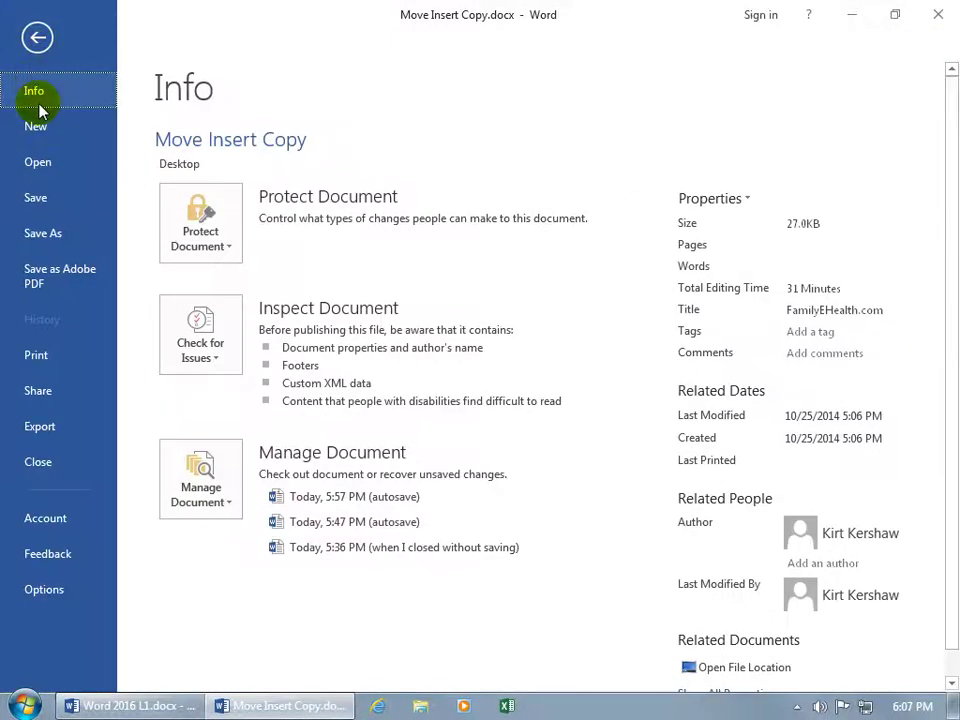
{"action": "left_click", "coordinate": [36, 127]}
{"action": "left_click", "coordinate": [225, 321]}
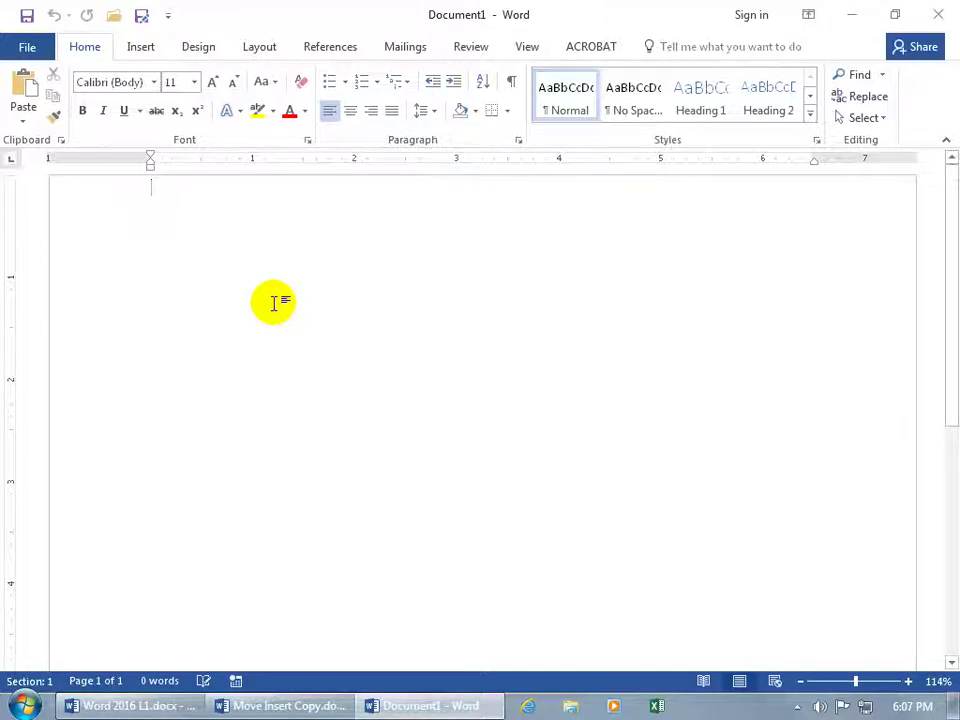
- Paste the cut paragraph into the blank document with Keep Text Only
{"action": "right_click", "coordinate": [165, 191]}
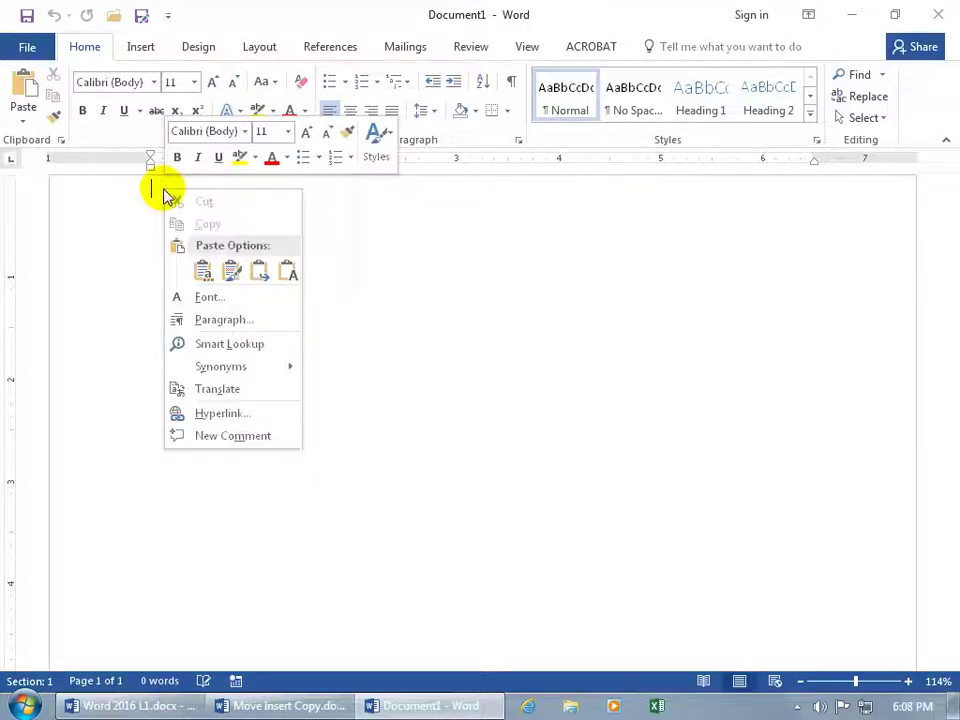
{"action": "left_click", "coordinate": [202, 271]}
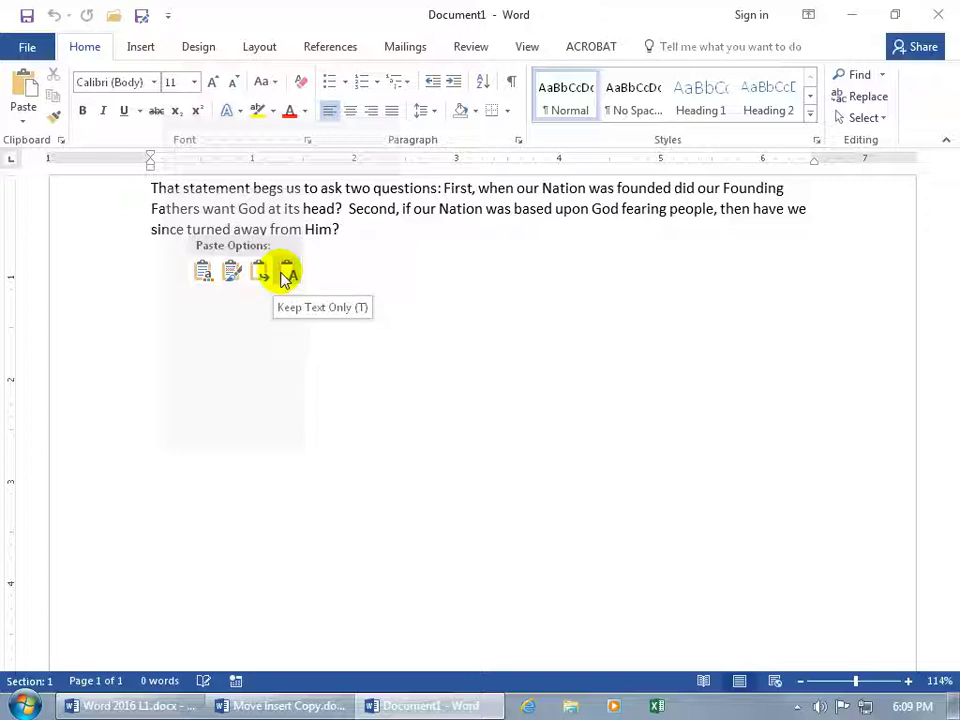
{"action": "left_click", "coordinate": [286, 275]}
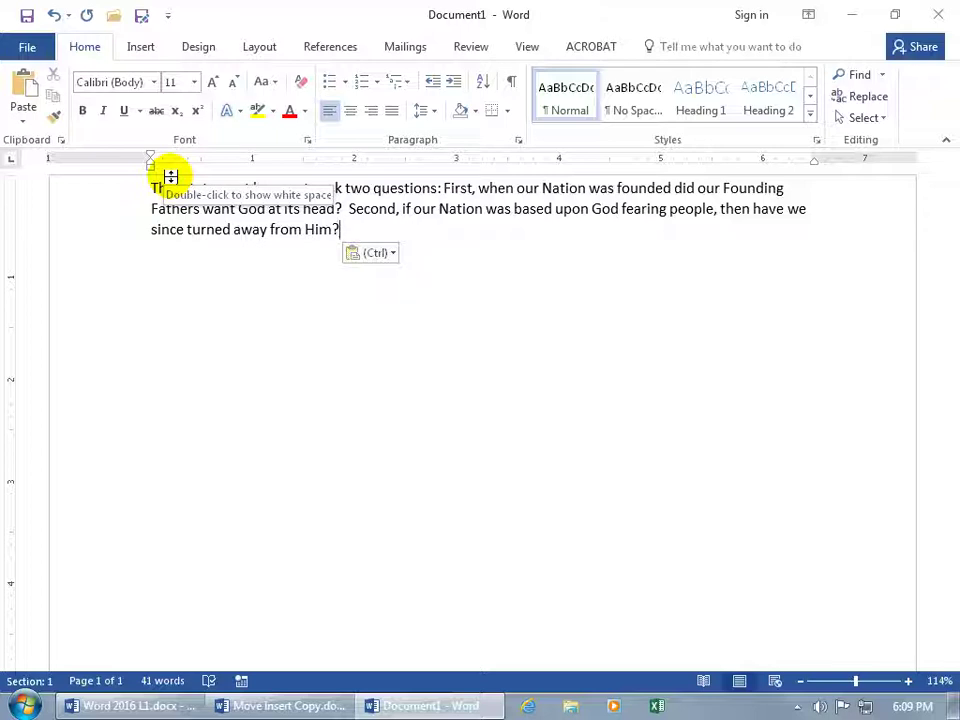
- Show the white space at the top of the page in the new document
{"action": "double_click", "coordinate": [170, 176]}
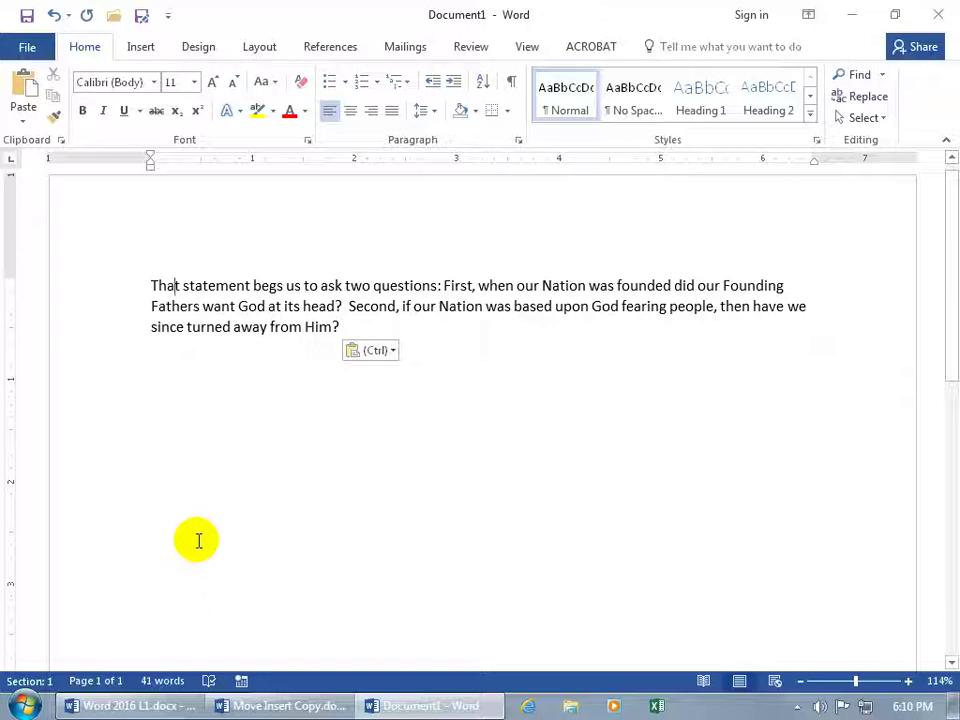
{"action": "key", "text": "Right"}
{"action": "key", "text": "Right"}
{"action": "key", "text": "Right"}
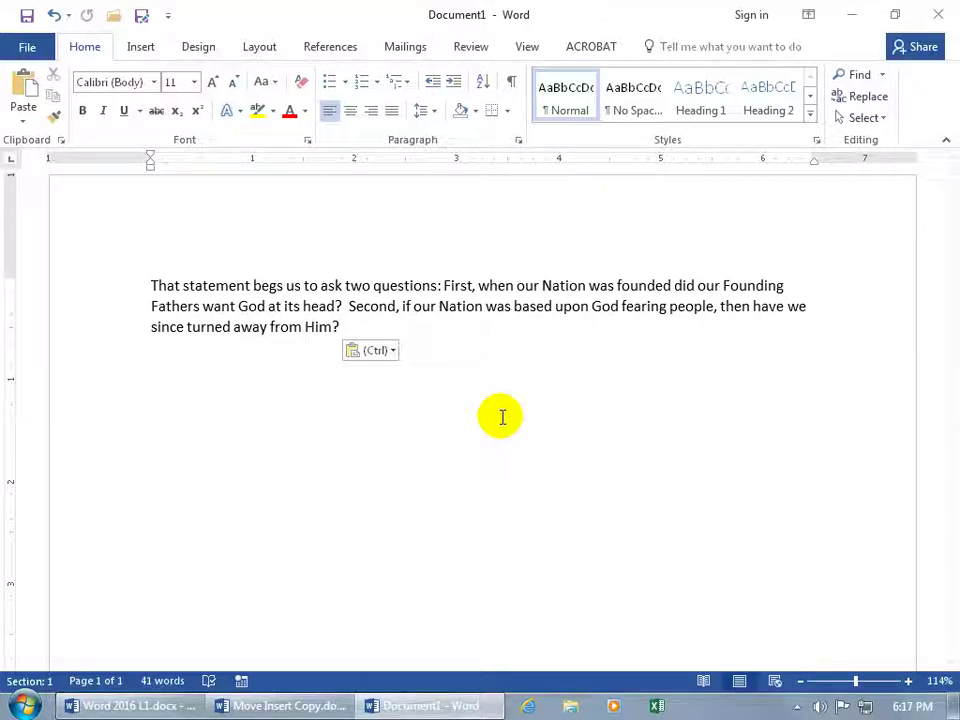
- Switch to Excel, paste the cut paragraph into cell A1 of the blank workbook, and close the workbook without saving
{"action": "left_click", "coordinate": [658, 707]}
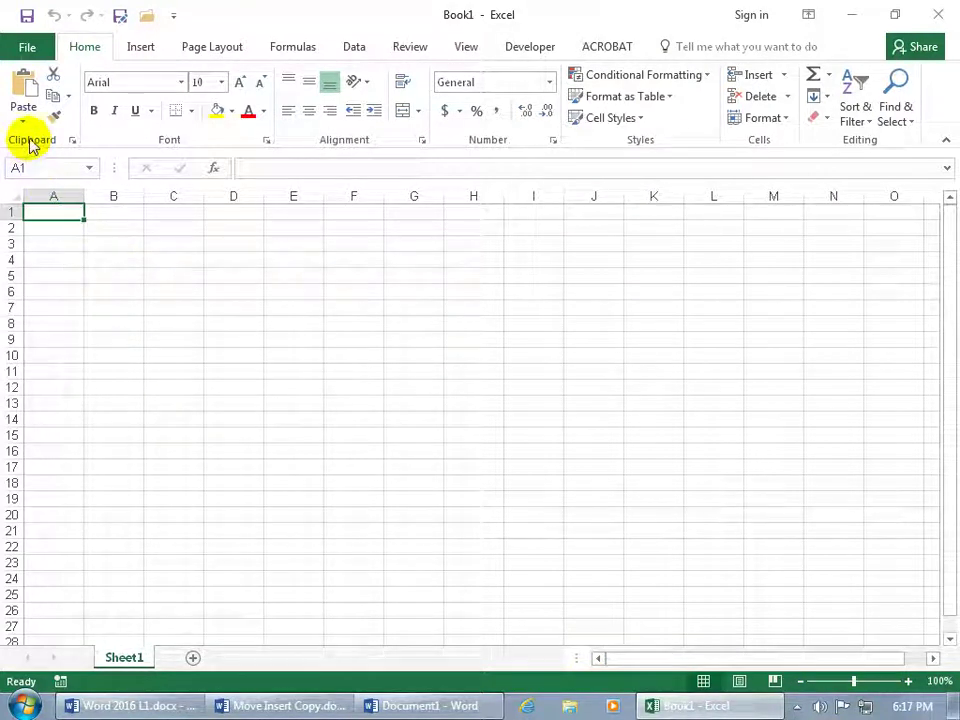
{"action": "left_click", "coordinate": [24, 86]}
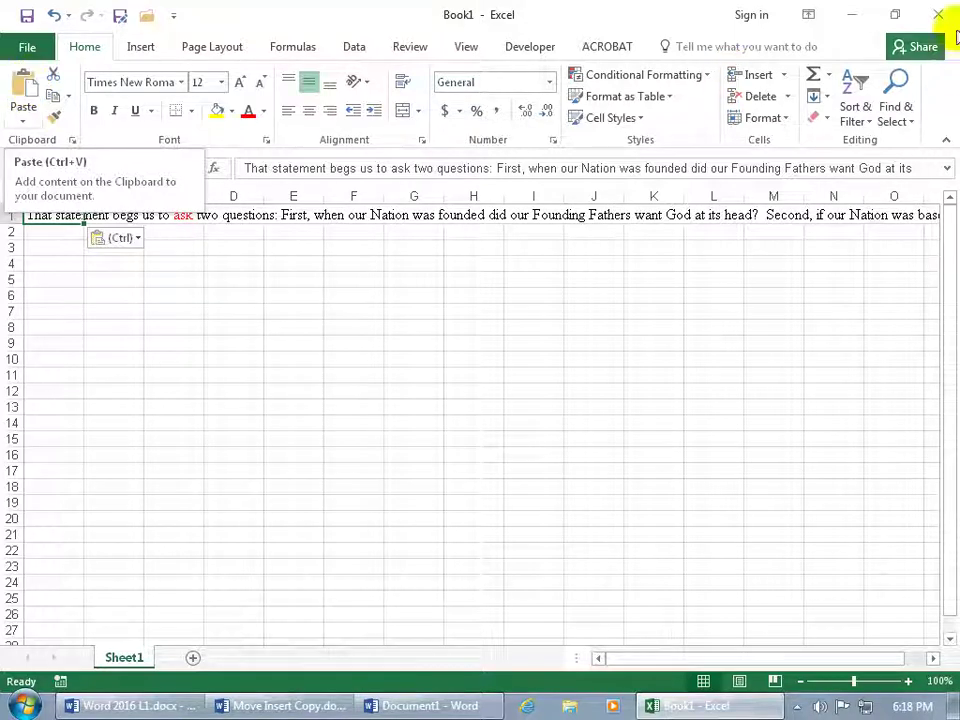
{"action": "key", "text": "Escape"}
{"action": "left_click", "coordinate": [493, 372]}
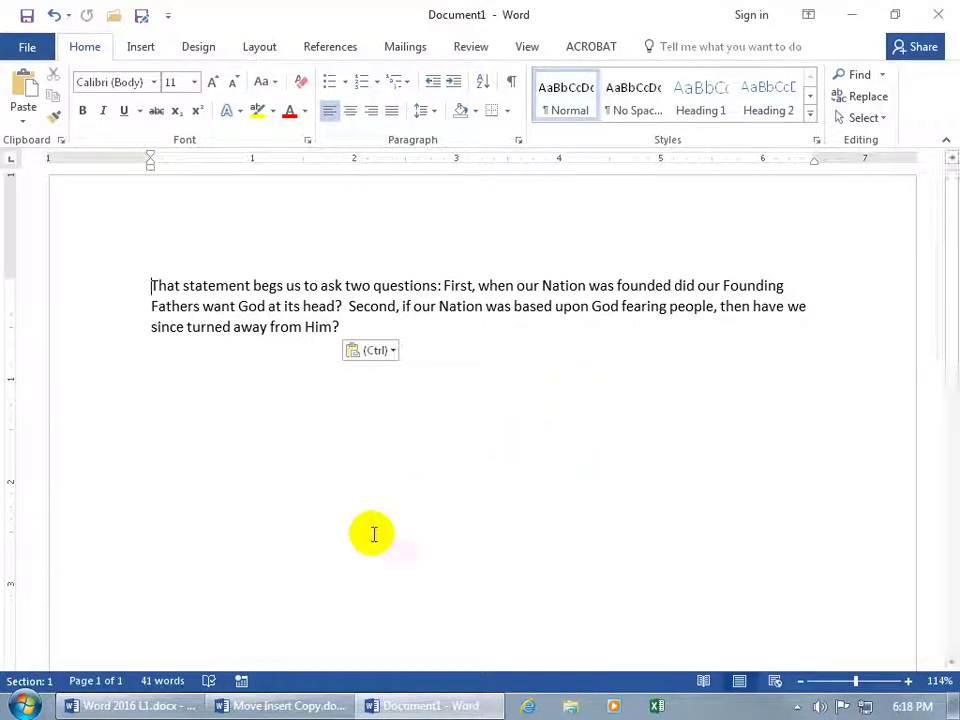
- Undo the paste in the new document, and undo the paragraph's cut in Move Insert Copy.docx
{"action": "left_click", "coordinate": [53, 16]}
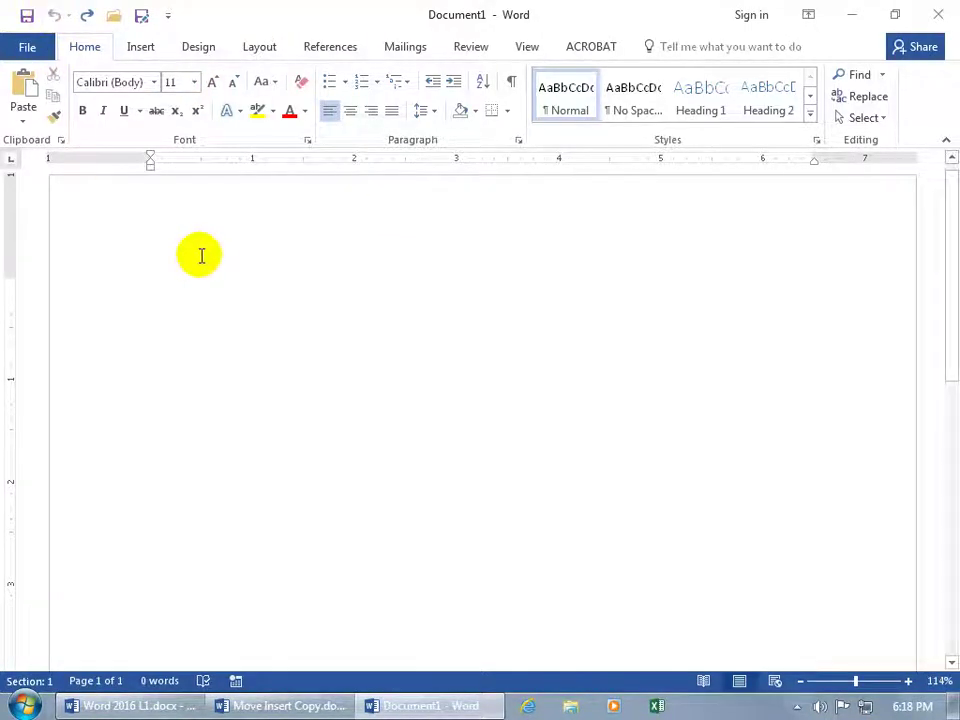
{"action": "left_click", "coordinate": [252, 706]}
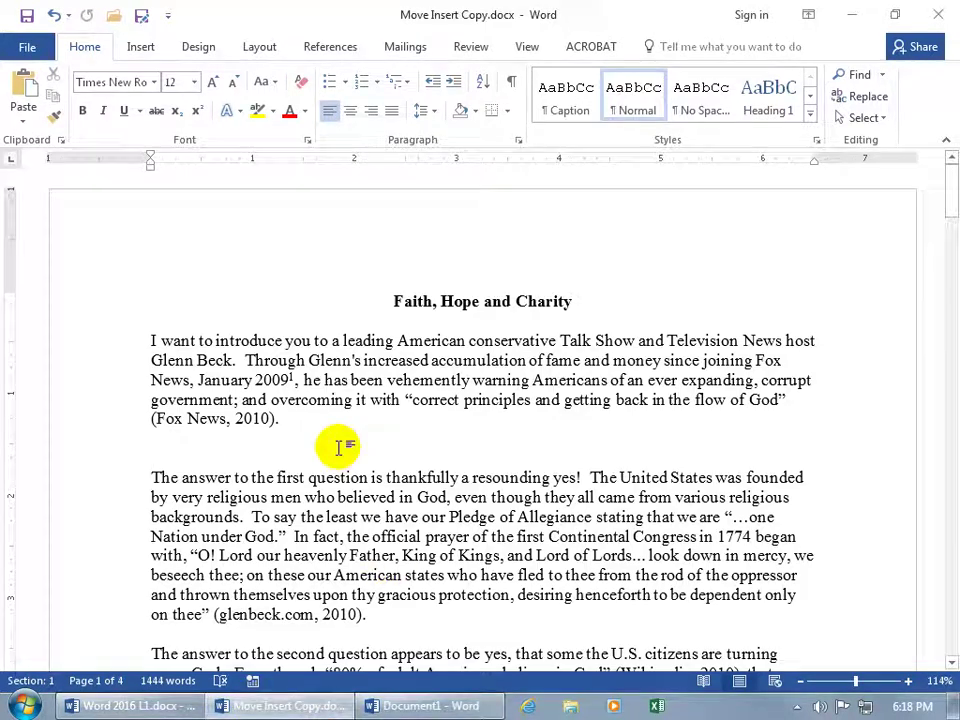
{"action": "left_click", "coordinate": [53, 16]}
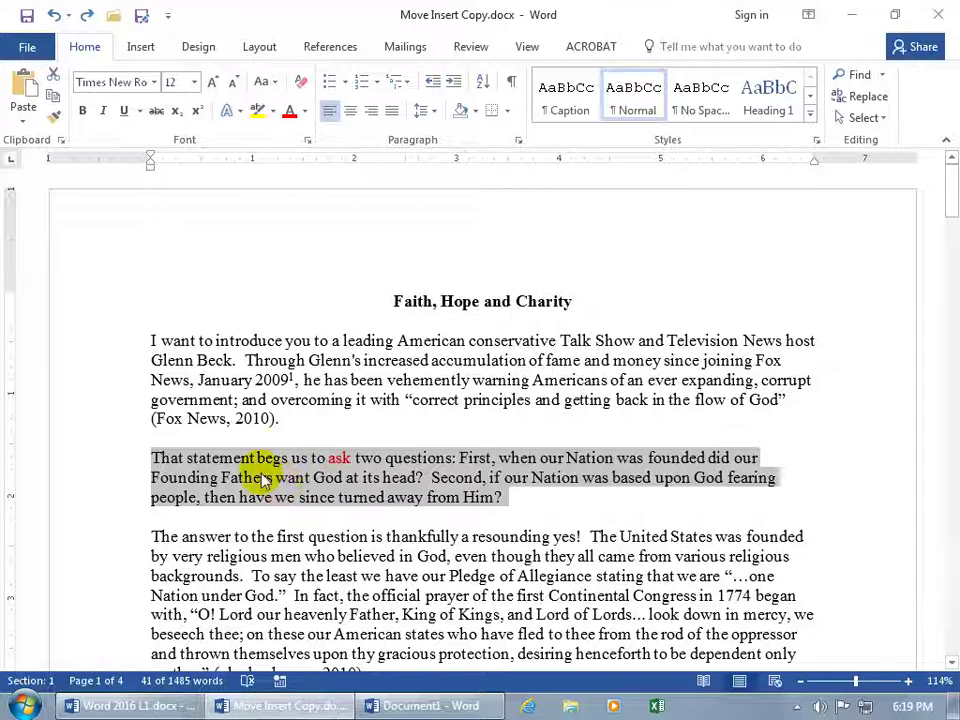
- Copy the selected paragraph beginning "That statement begs us", and try dropping it into the first paragraph without choosing a move or copy option
{"action": "right_click", "coordinate": [263, 481]}
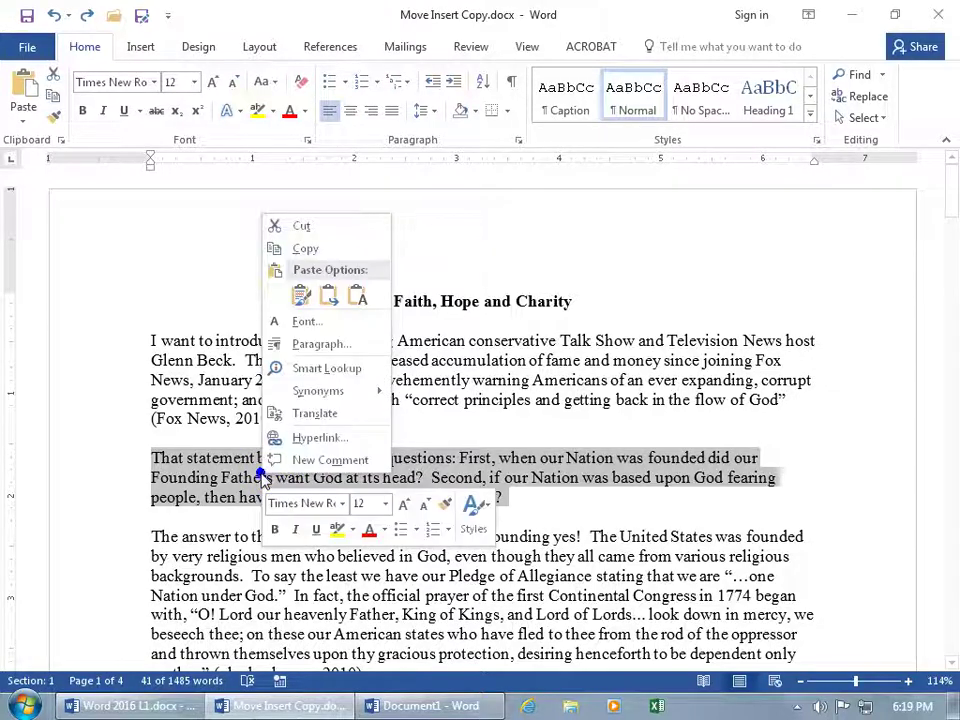
{"action": "left_click", "coordinate": [304, 251]}
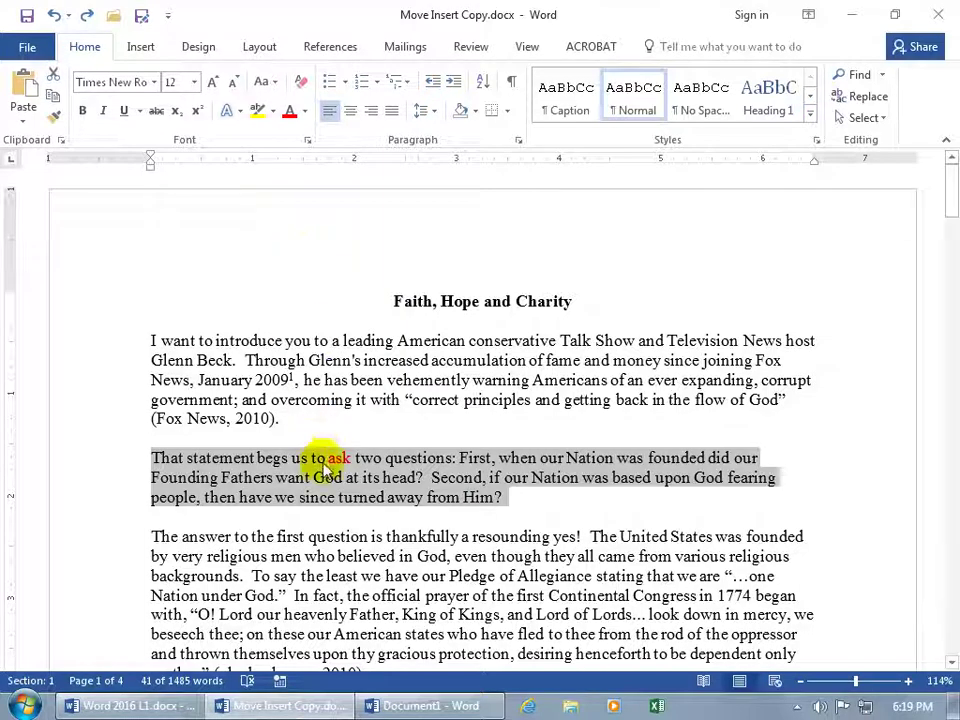
{"action": "left_click_drag", "start_coordinate": [317, 473], "coordinate": [388, 382]}
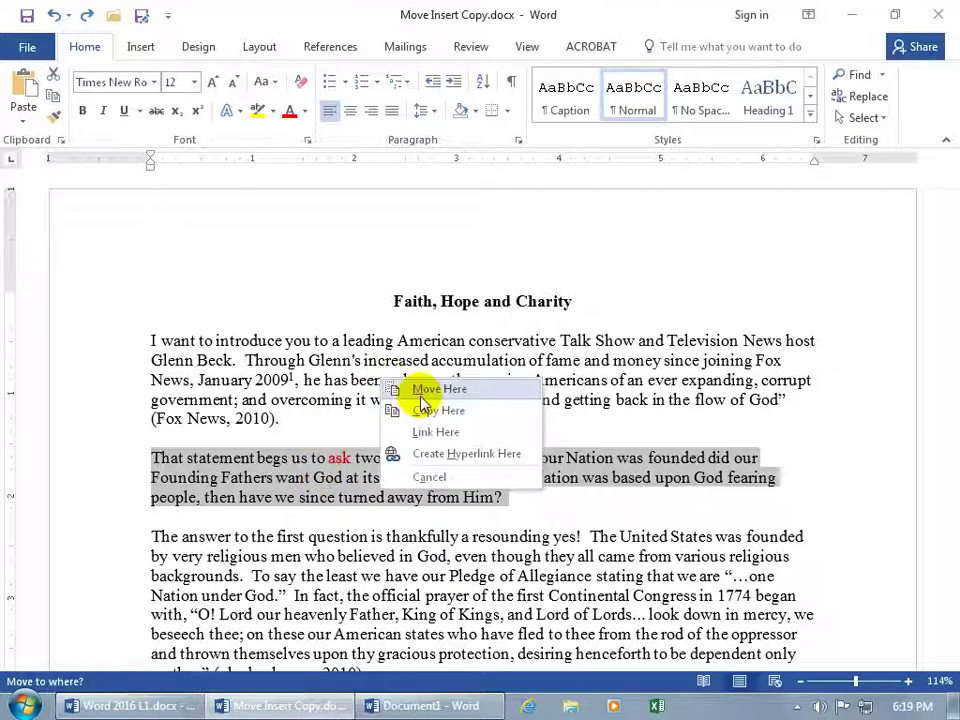
{"action": "left_click", "coordinate": [332, 390]}
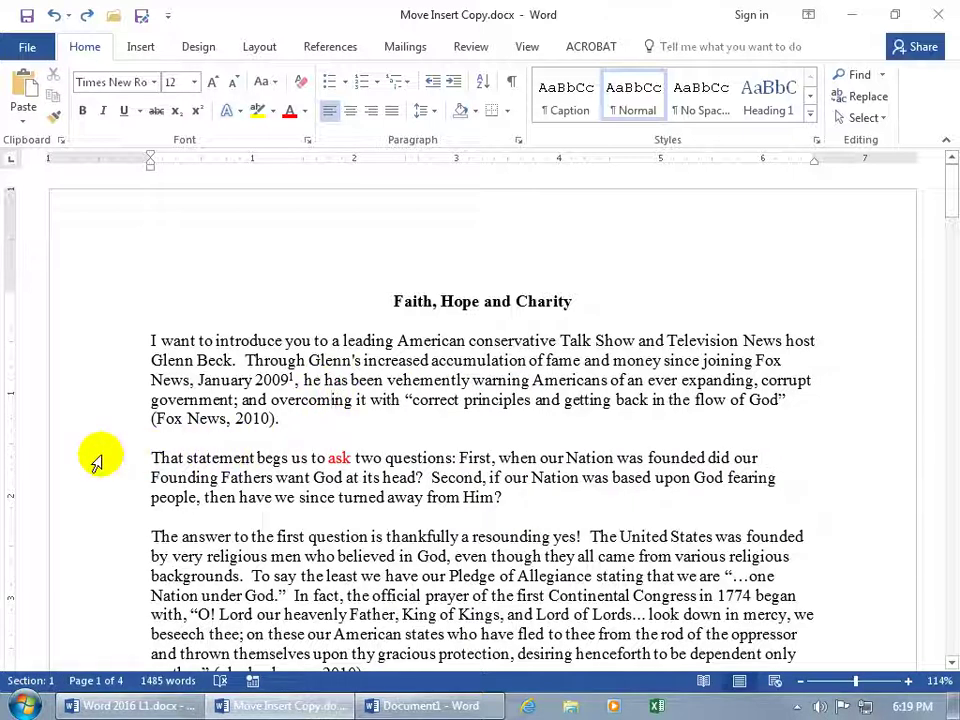
- Select the whole paragraph beginning "That statement begs us to ask two questions" and copy it
{"action": "left_click_drag", "start_coordinate": [97, 457], "coordinate": [94, 497]}
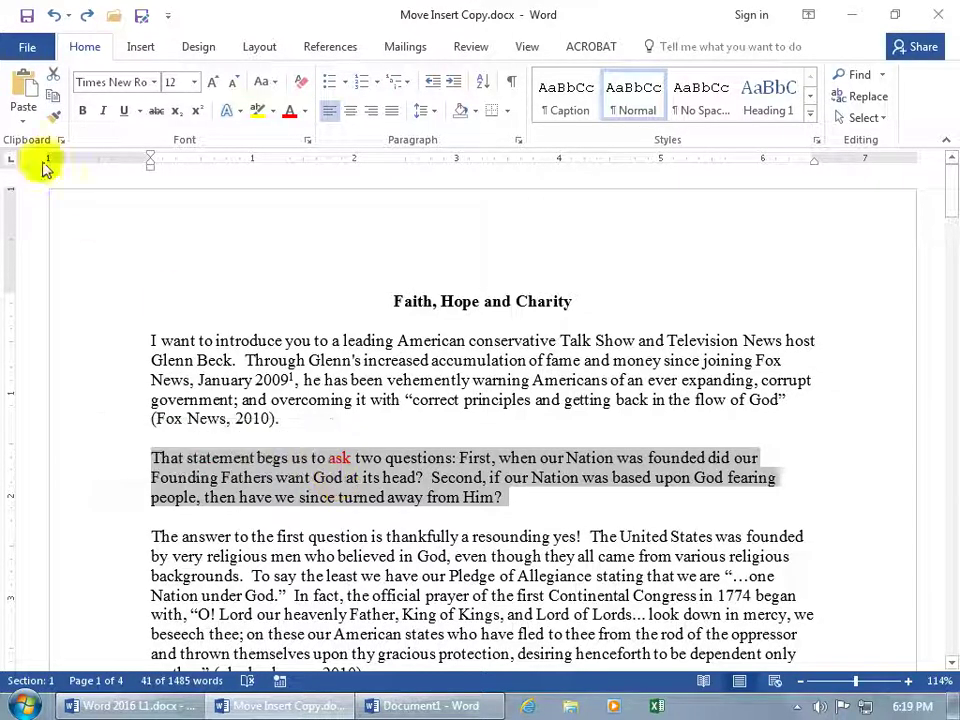
{"action": "left_click", "coordinate": [54, 101]}
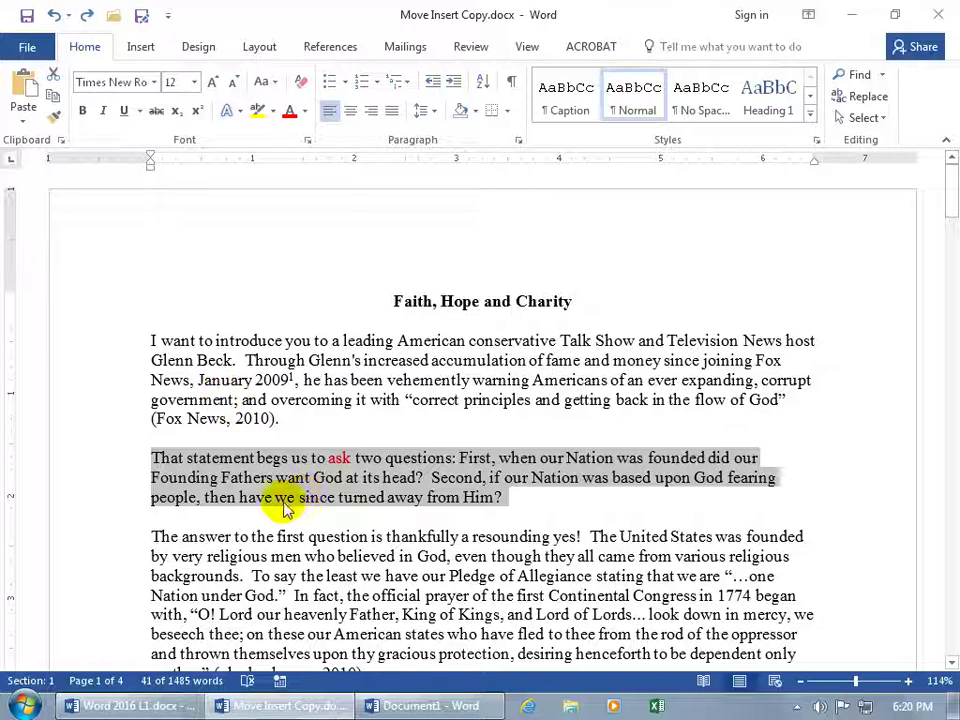
- Paste the copied paragraph with Keep Text Only on the blank line above "The answer to the second question", and undo the paste
{"action": "scroll", "coordinate": [283, 506], "scroll_direction": "down", "scroll_amount": 3}
{"action": "left_click", "coordinate": [189, 489]}
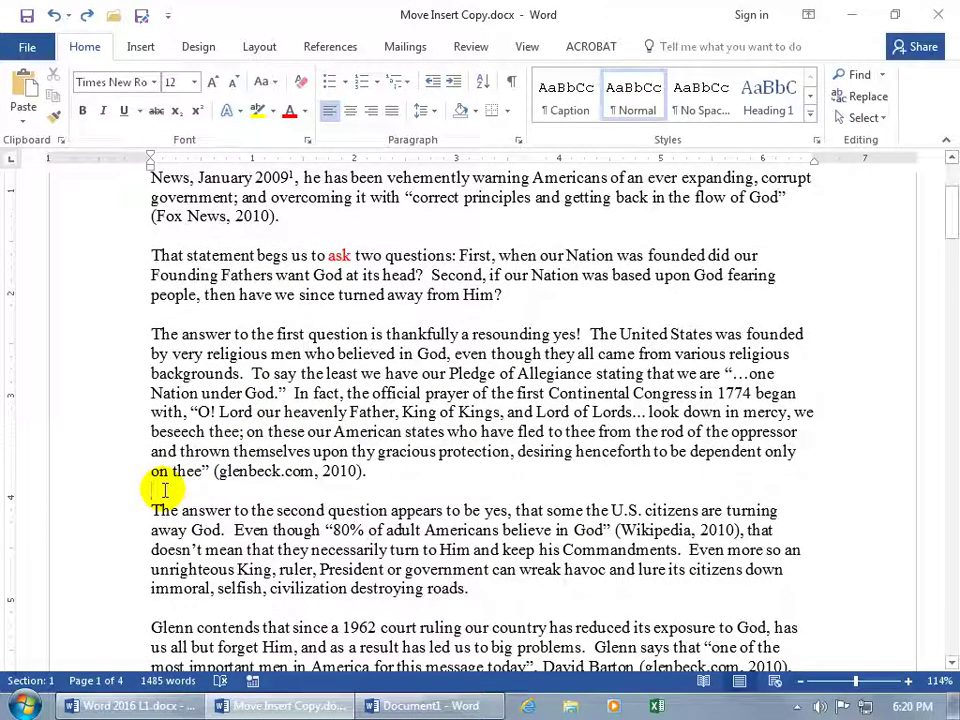
{"action": "right_click", "coordinate": [164, 489]}
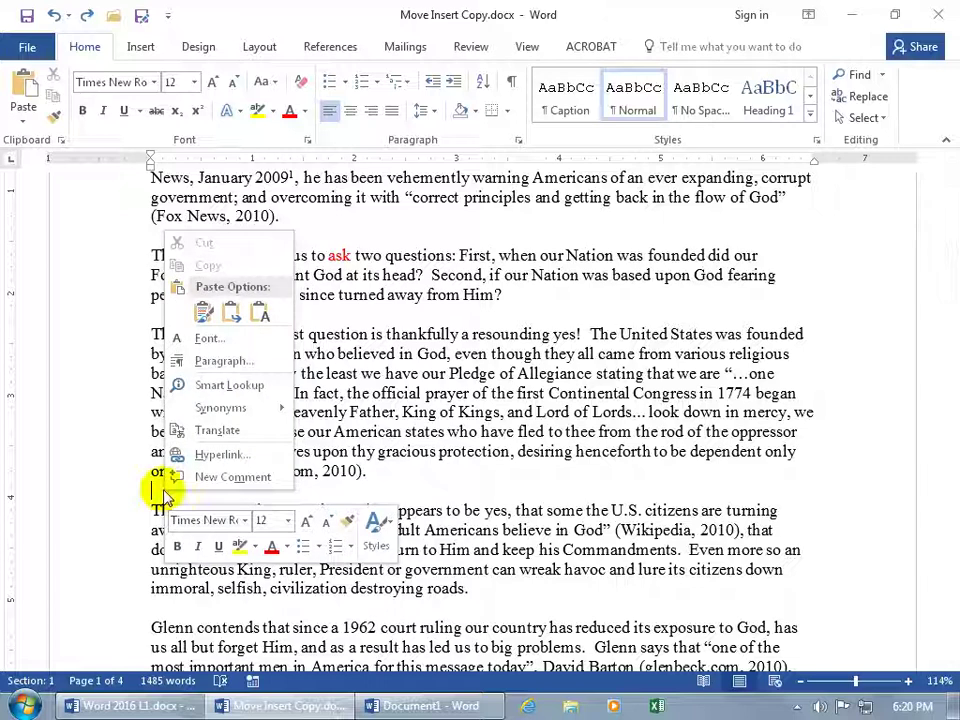
{"action": "left_click", "coordinate": [203, 313]}
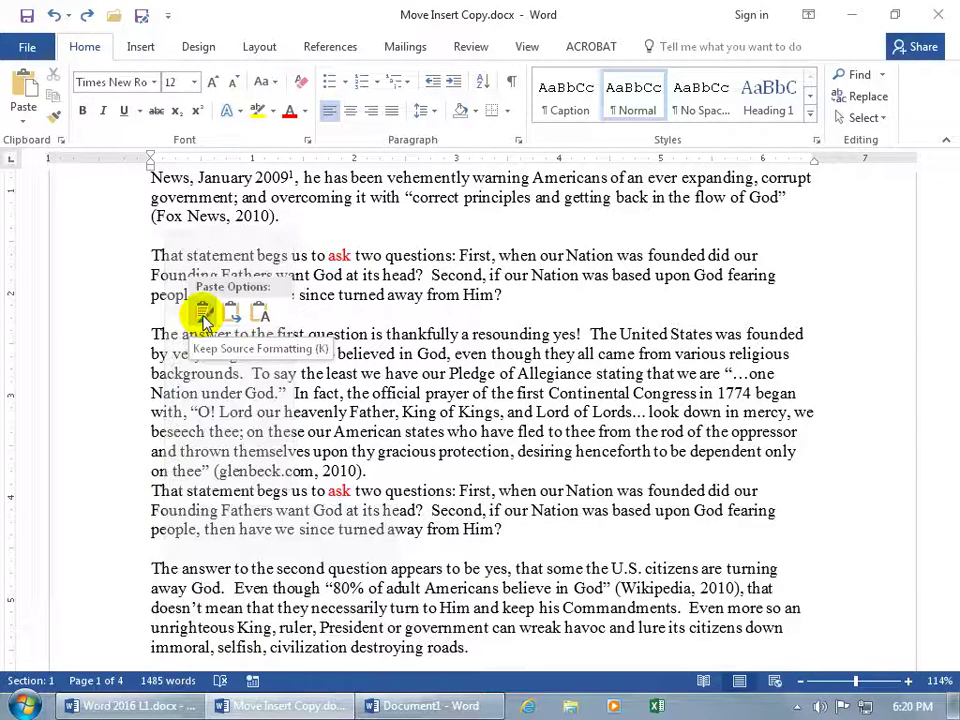
{"action": "left_click", "coordinate": [258, 314]}
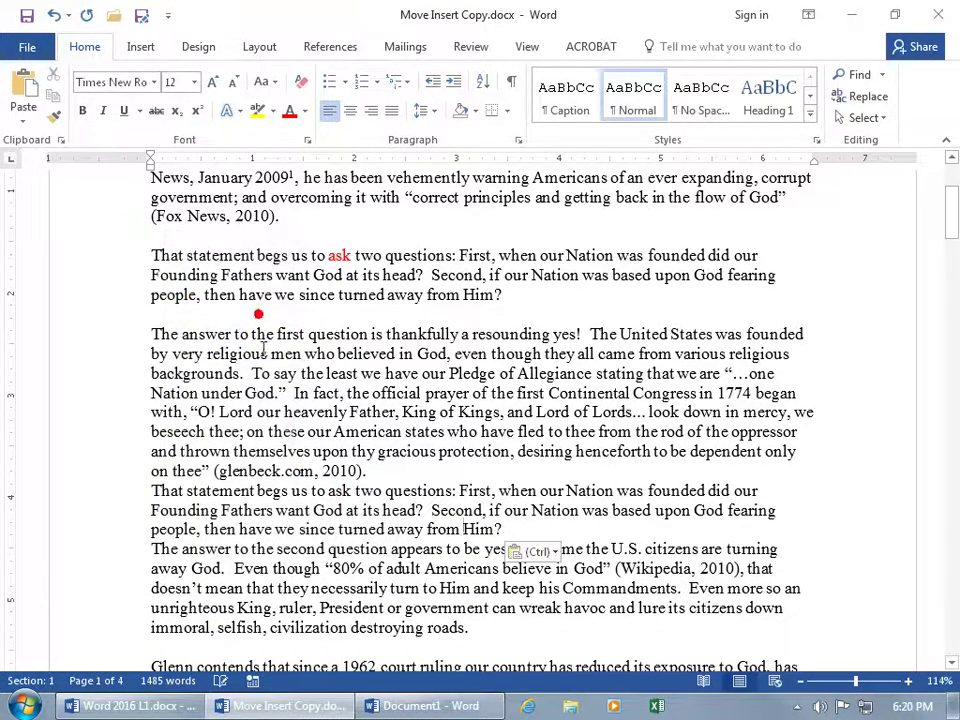
{"action": "left_click", "coordinate": [54, 17]}
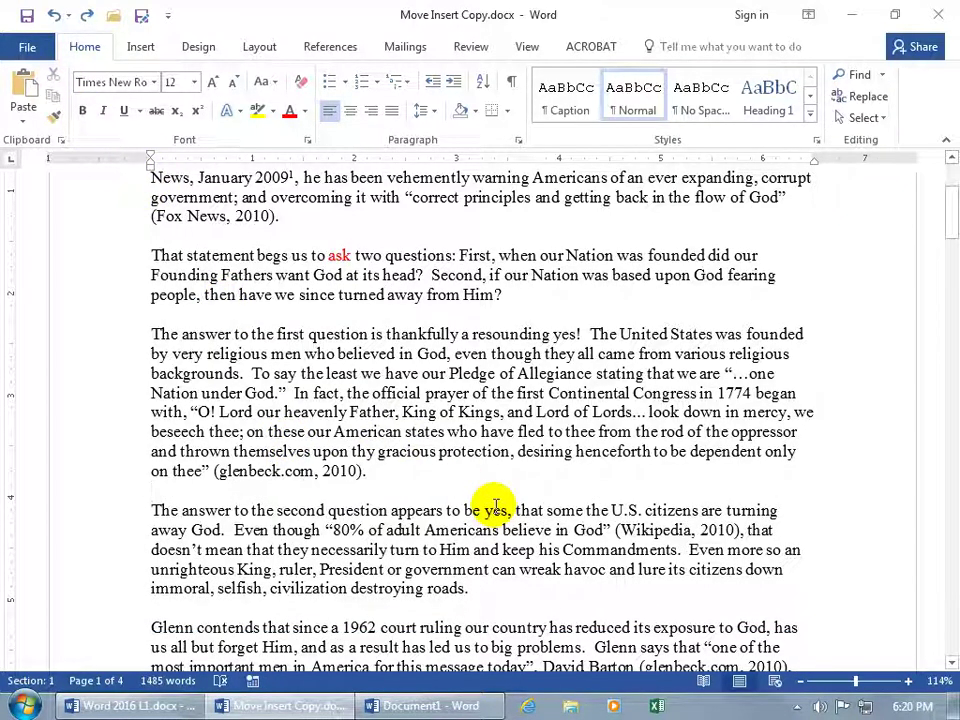
- Switch to Document1 and paste the copied paragraph four times in a row with the default paste
{"action": "left_click", "coordinate": [435, 706]}
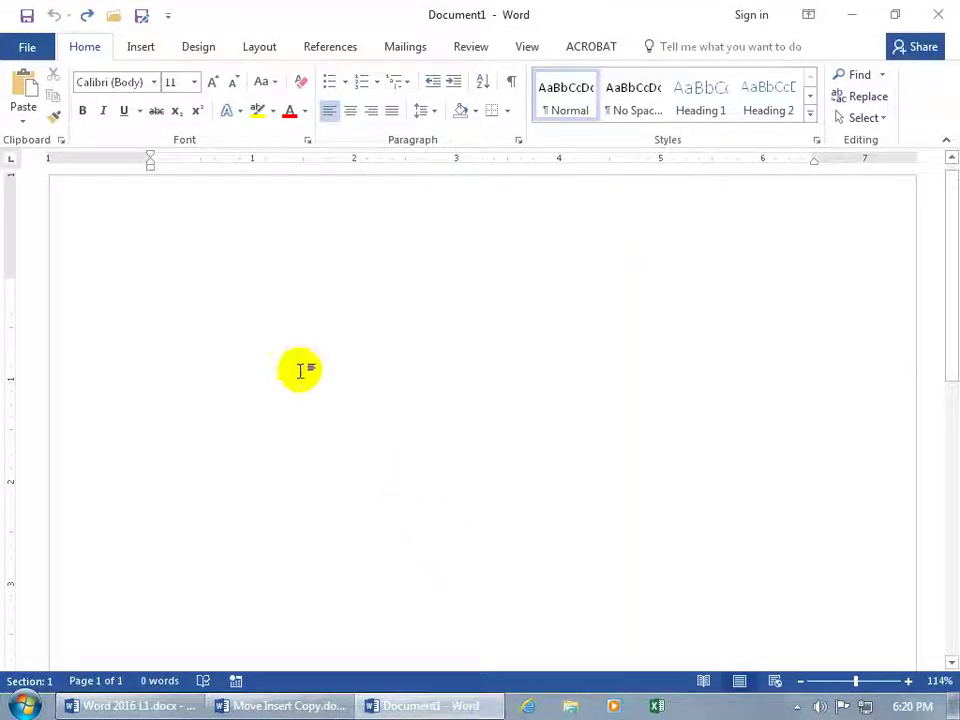
{"action": "left_click", "coordinate": [34, 91]}
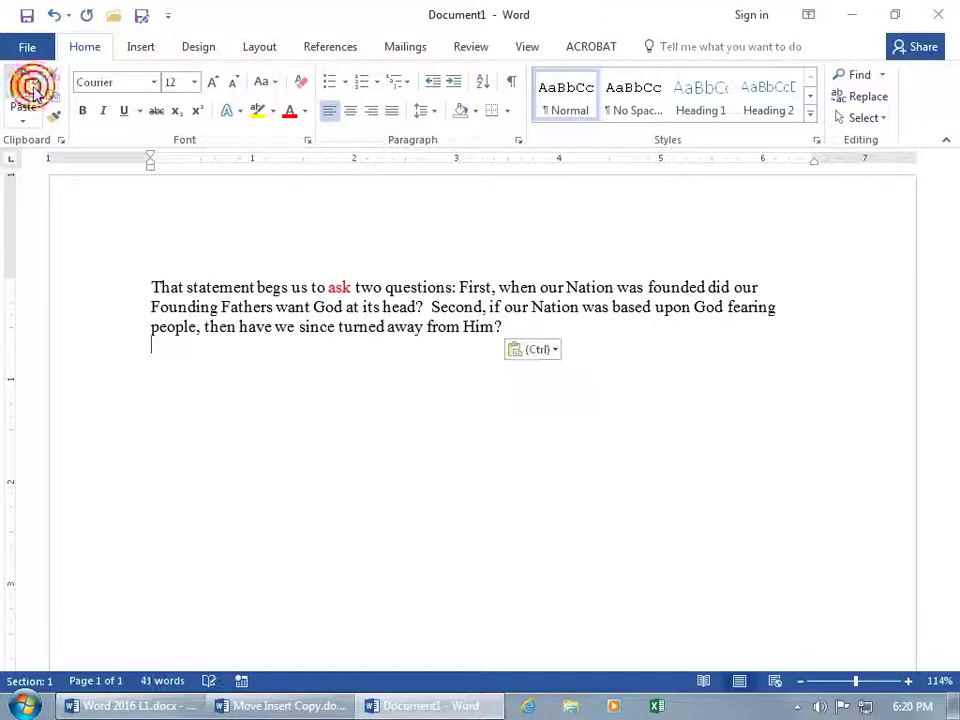
{"action": "left_click", "coordinate": [34, 91]}
{"action": "left_click", "coordinate": [34, 91]}
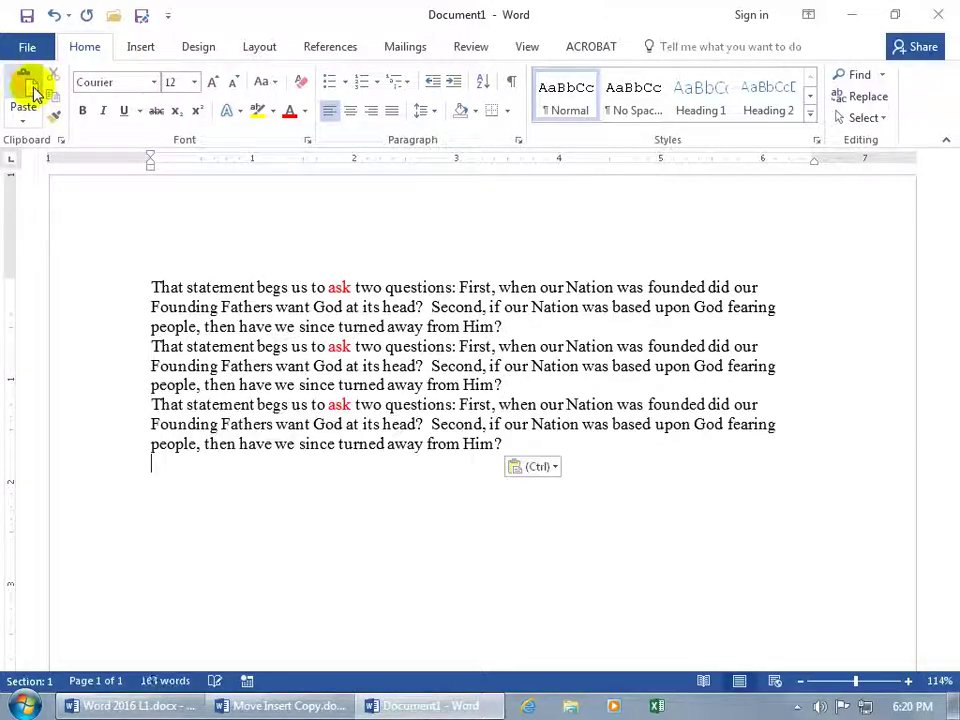
{"action": "left_click", "coordinate": [34, 91]}
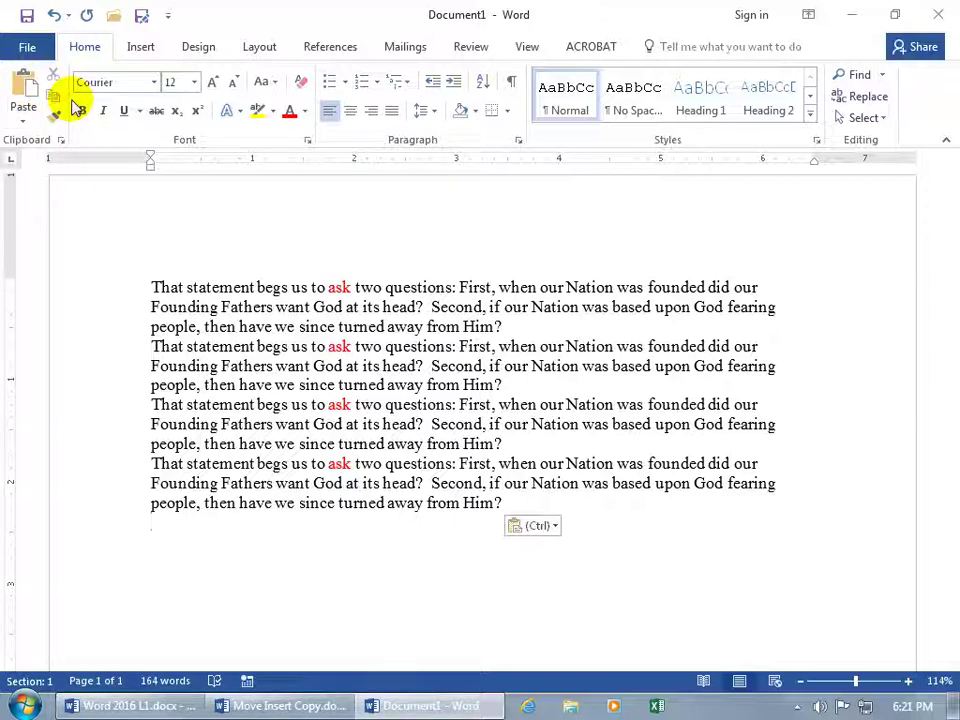
- Use Paste Special to add the copied paragraph below the four copies as a pasted link in Word Hyperlink format
{"action": "left_click", "coordinate": [23, 118]}
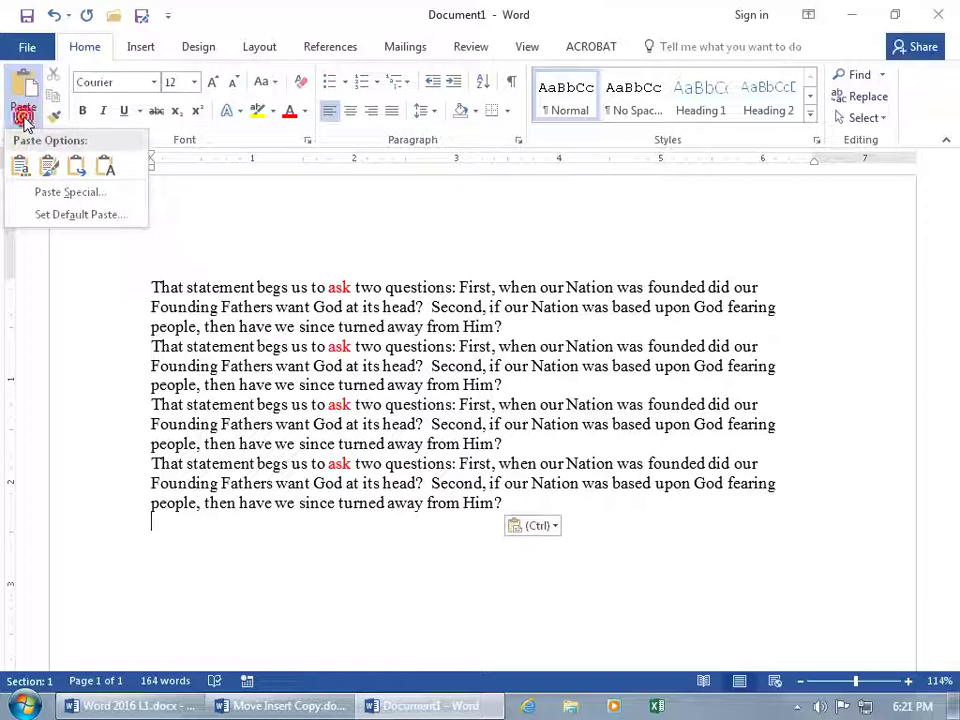
{"action": "left_click", "coordinate": [62, 192]}
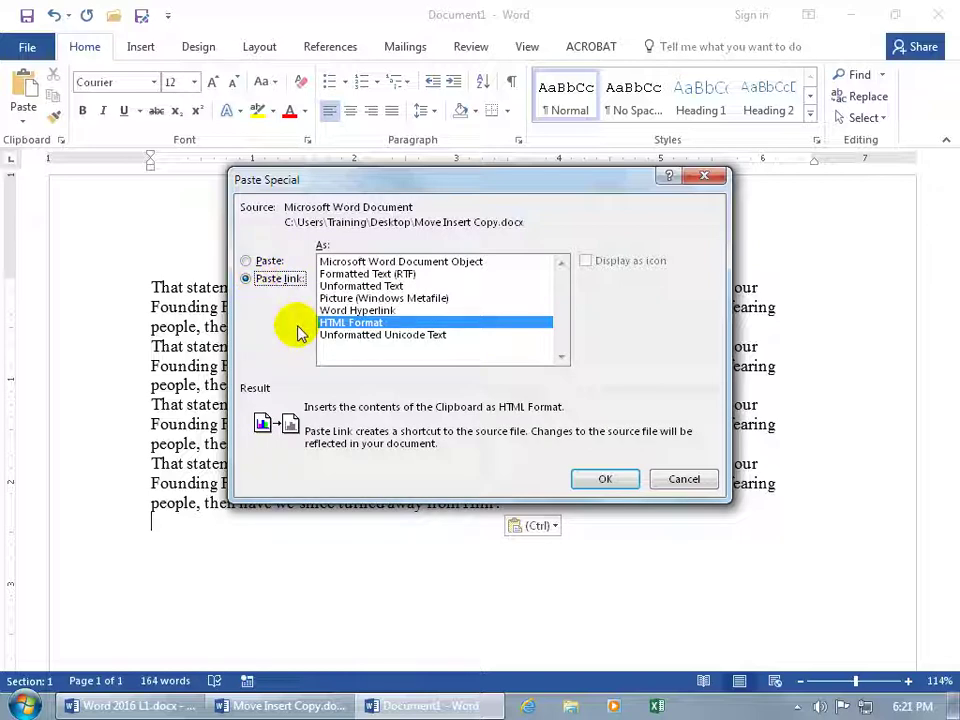
{"action": "left_click", "coordinate": [342, 311]}
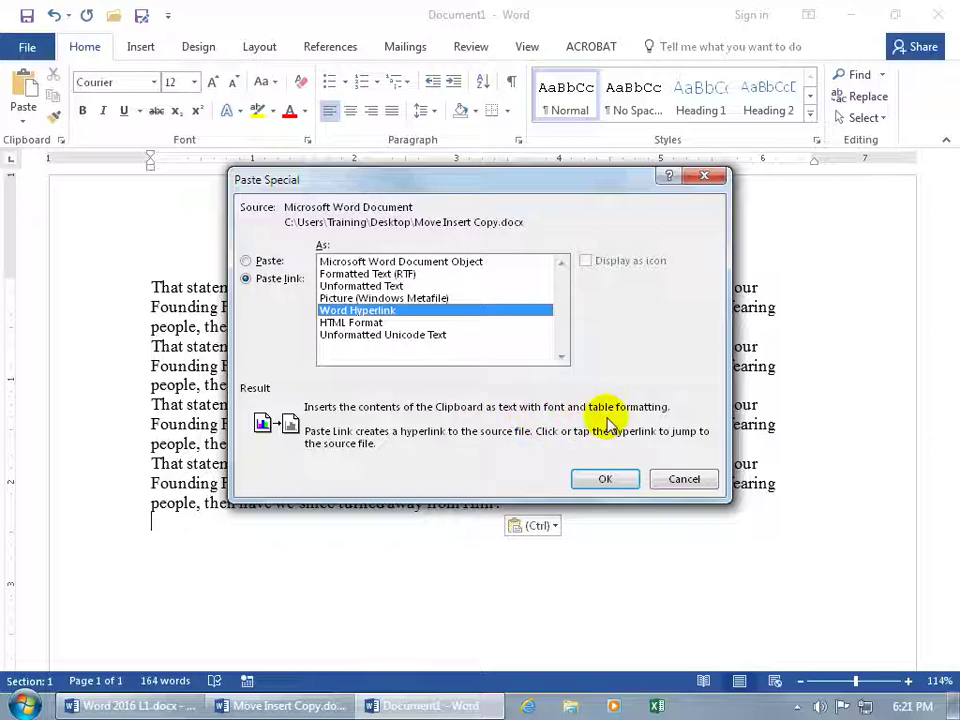
{"action": "left_click", "coordinate": [366, 323]}
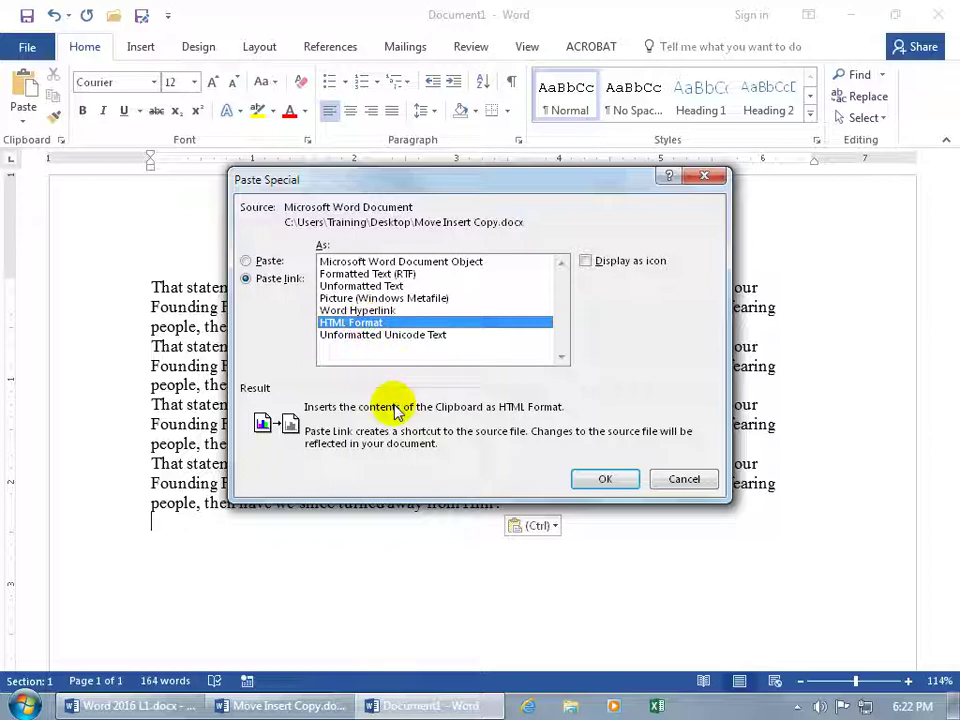
{"action": "left_click", "coordinate": [365, 311]}
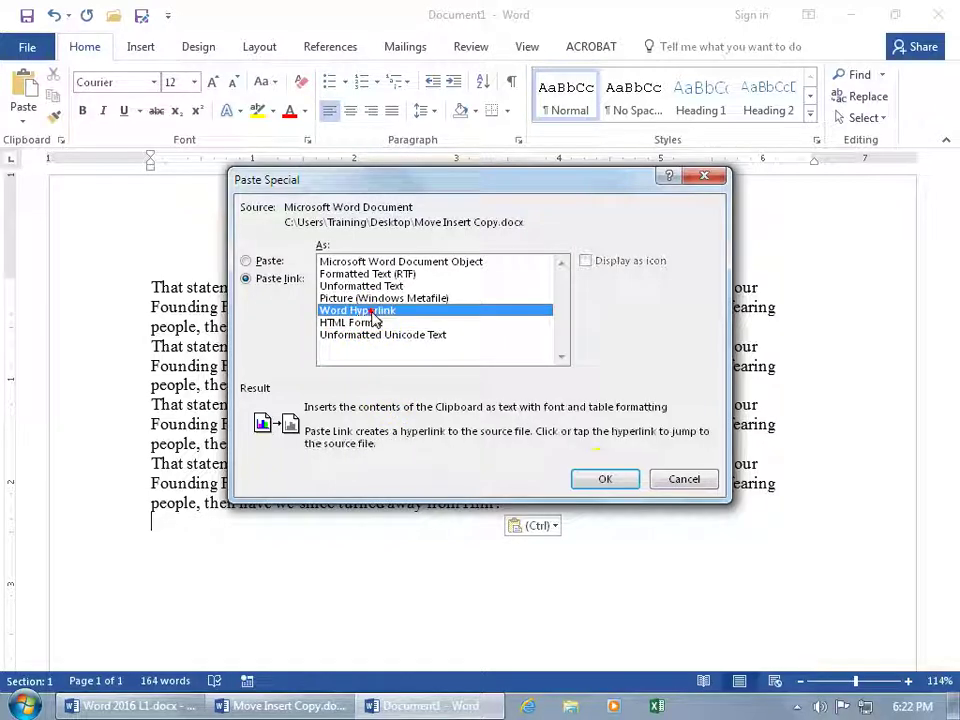
{"action": "left_click", "coordinate": [602, 476]}
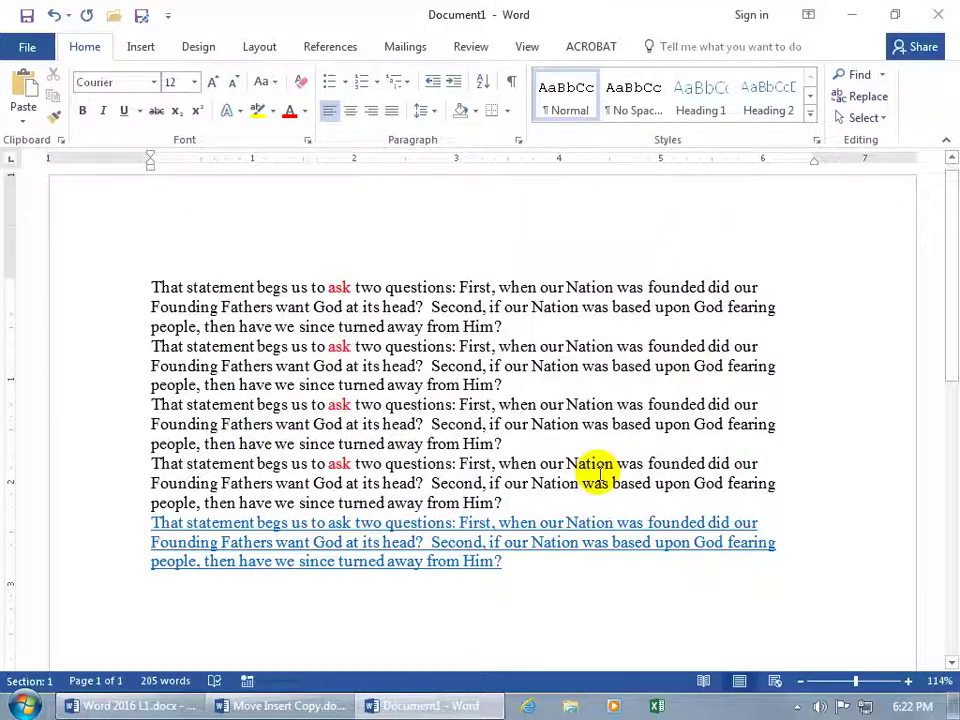
- Use Paste Special to add the paragraph below the hyperlinked copy as a pasted link in HTML Format
{"action": "left_click", "coordinate": [23, 121]}
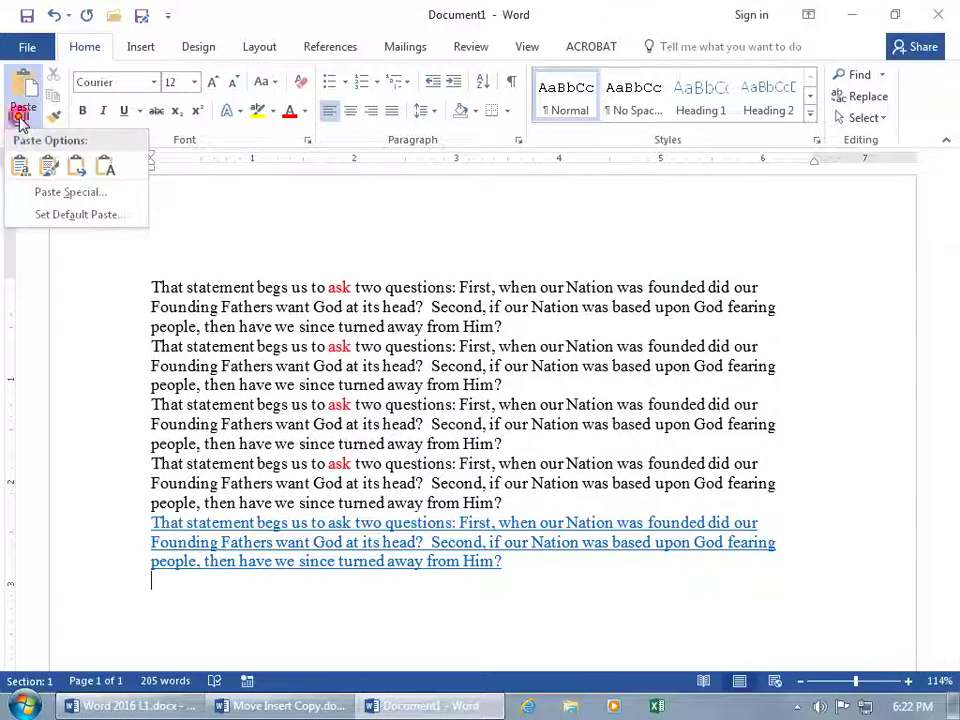
{"action": "left_click", "coordinate": [55, 195]}
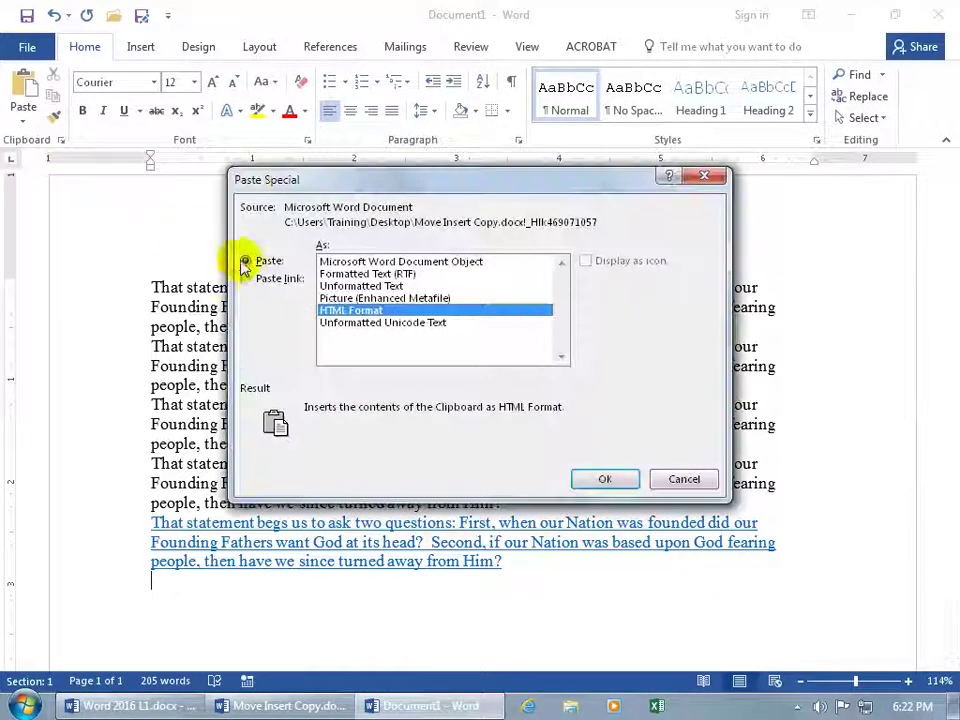
{"action": "left_click", "coordinate": [268, 279]}
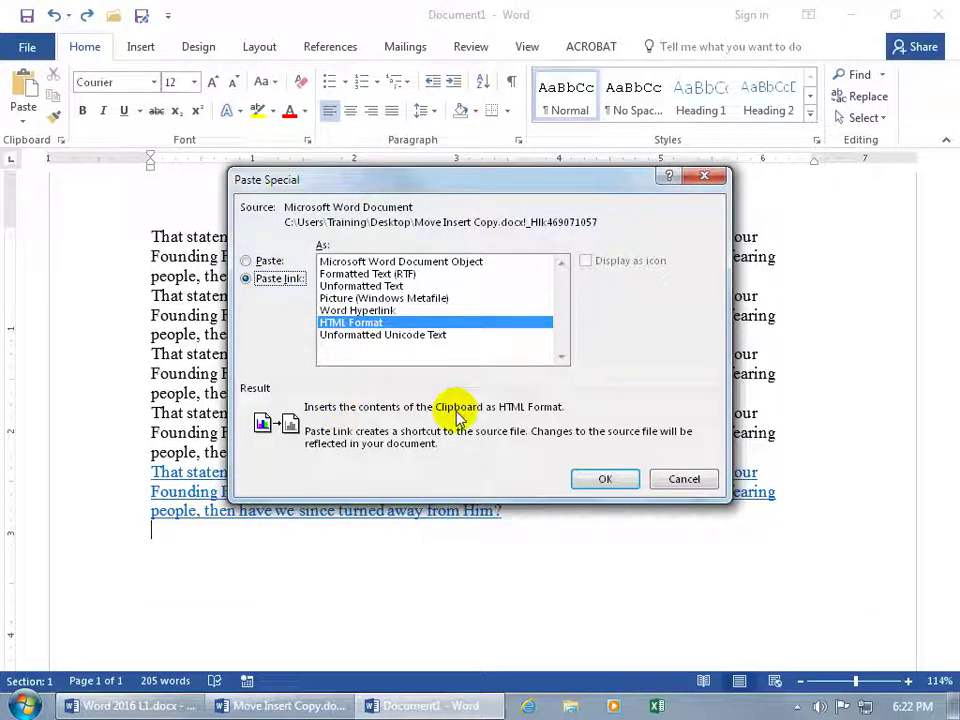
{"action": "left_click", "coordinate": [376, 322]}
{"action": "left_click", "coordinate": [605, 480]}
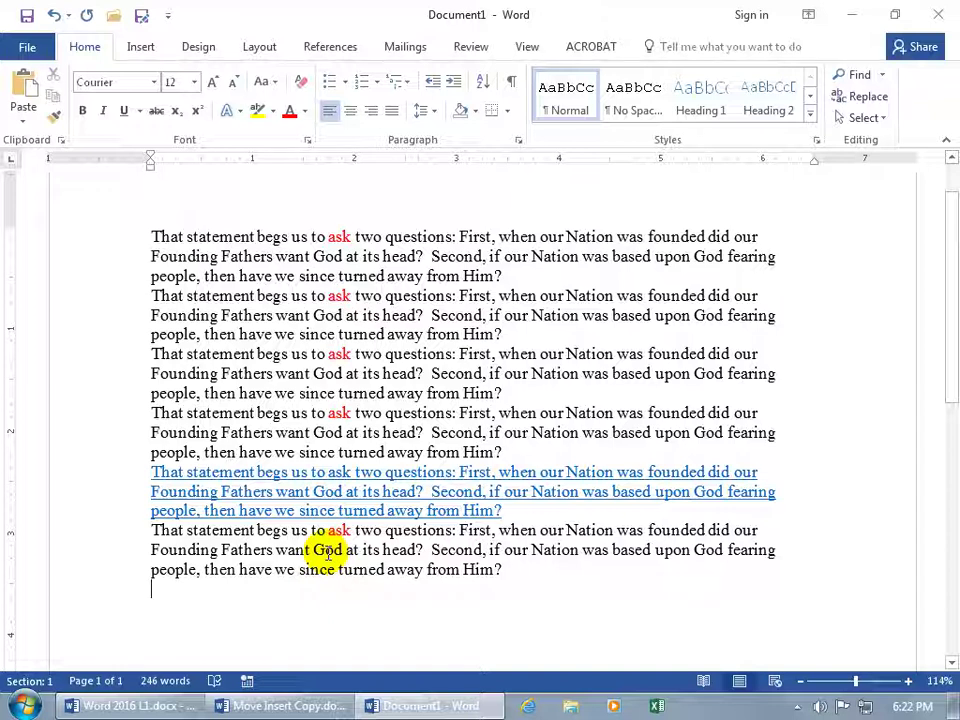
- Follow the hyperlinked paragraph to Move Insert Copy.docx and cut the words "That statement begs us to" from the source paragraph
{"action": "left_click", "coordinate": [380, 508], "text": "ctrl"}
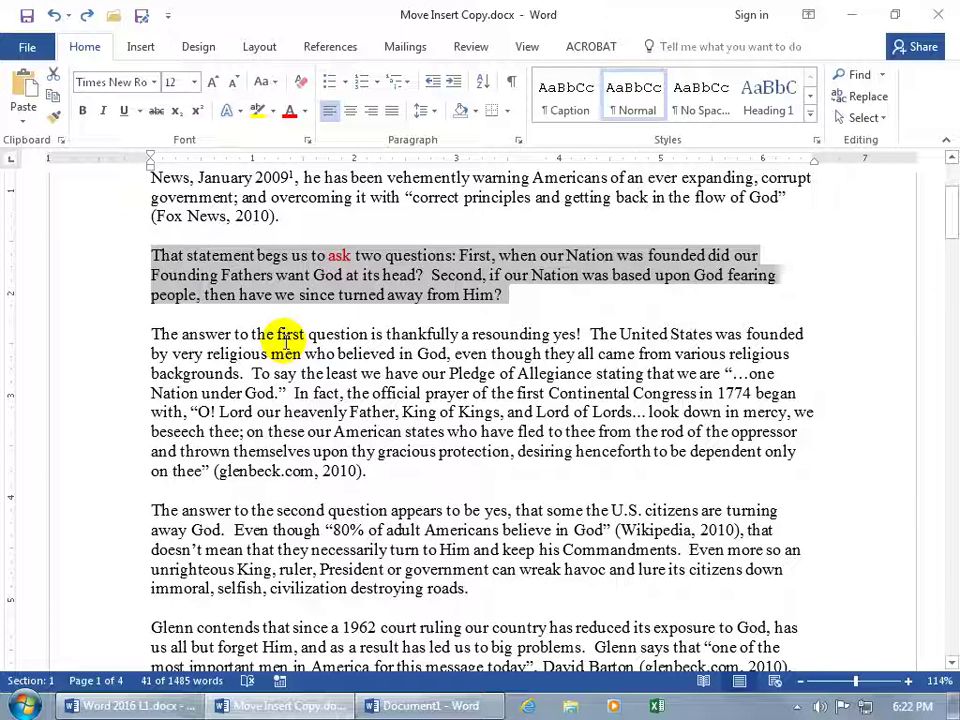
{"action": "left_click", "coordinate": [171, 255]}
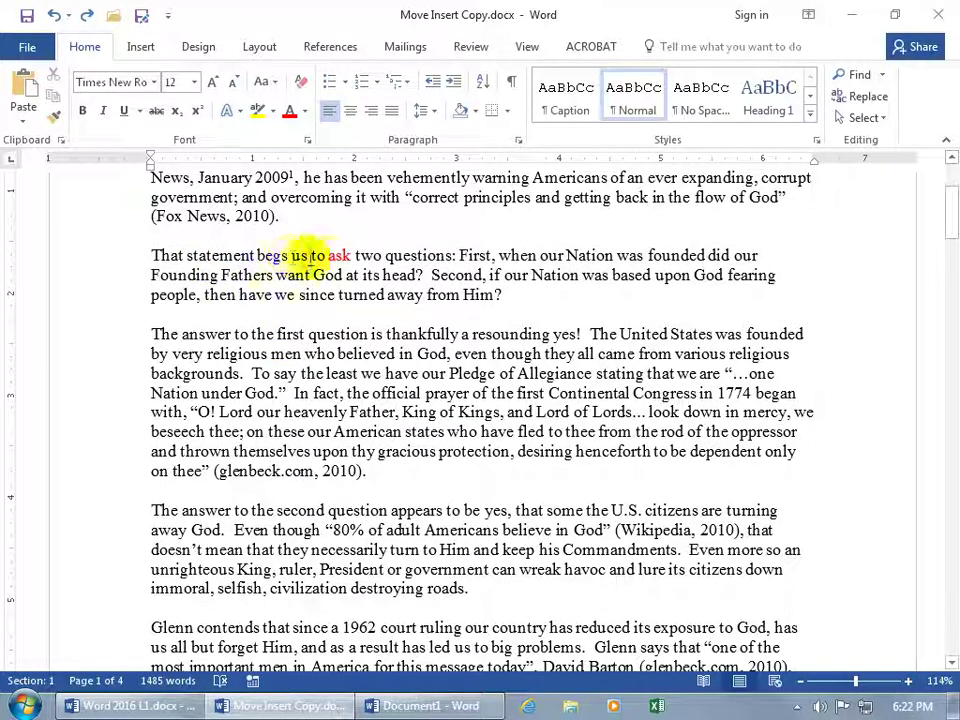
{"action": "left_click", "coordinate": [320, 255], "text": "shift"}
{"action": "key", "text": "ctrl+x"}
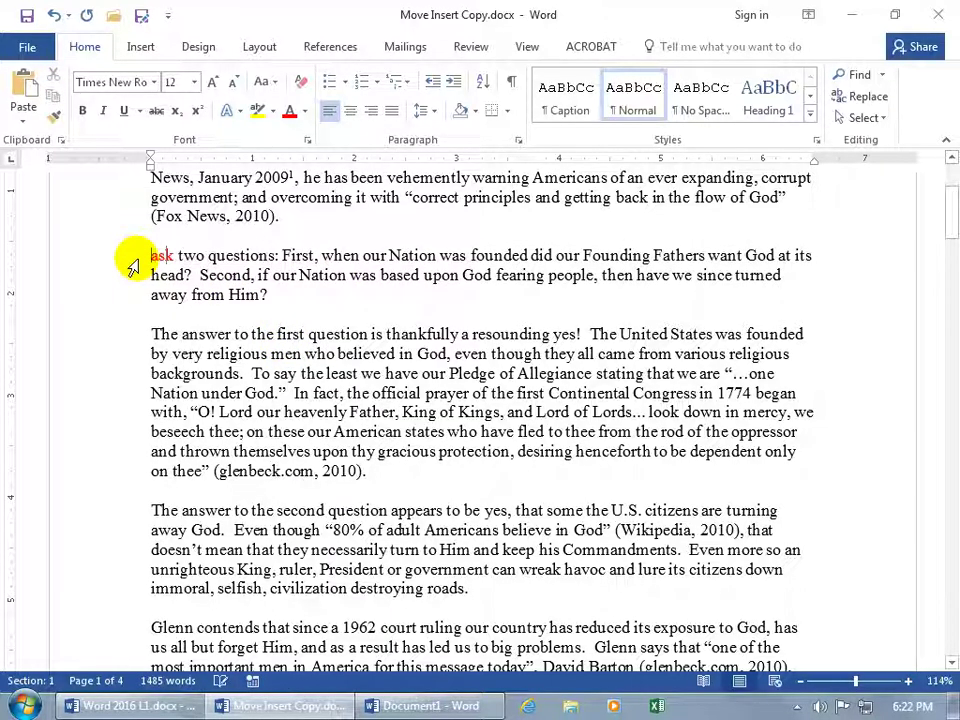
- Return to Document1 and compare the HTML-linked paragraph and the hyperlinked paragraph with the edited source text
{"action": "left_click", "coordinate": [430, 706]}
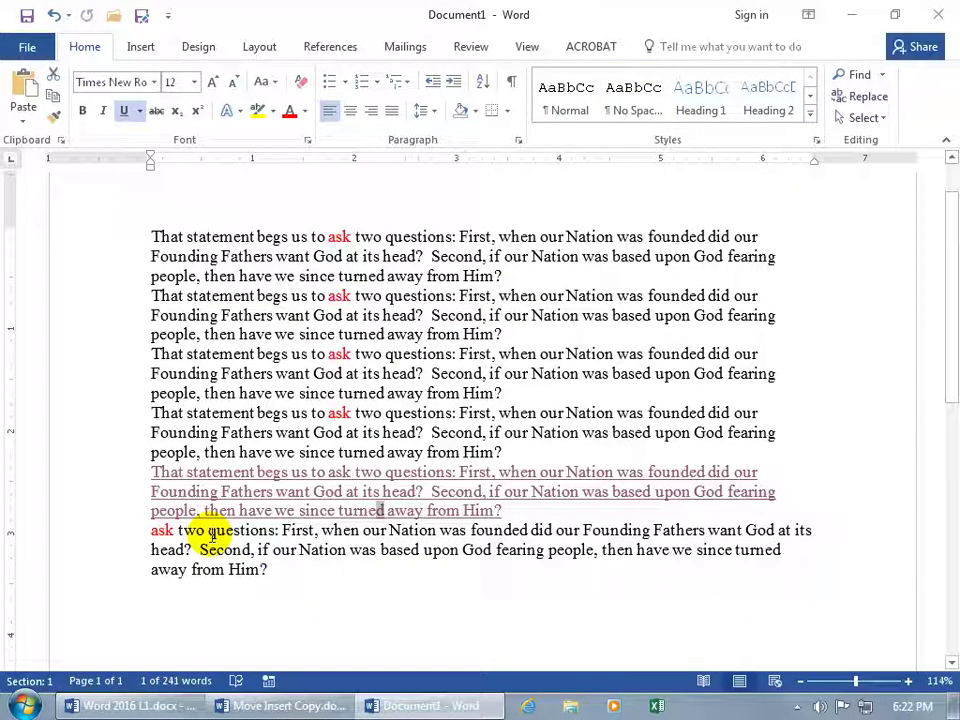
{"action": "mouse_move", "coordinate": [225, 497]}
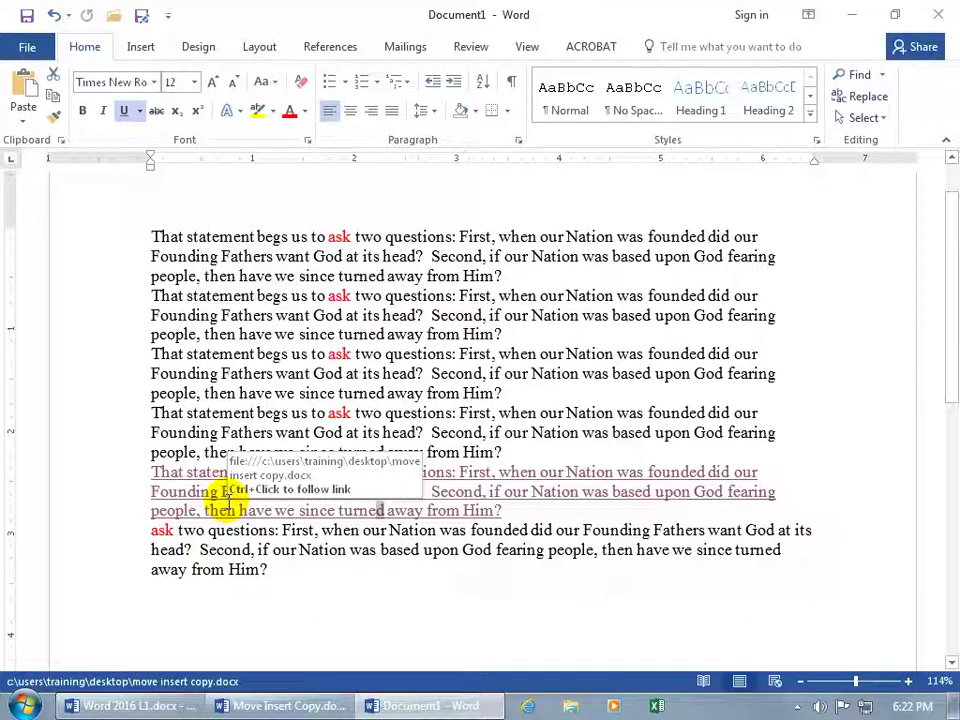